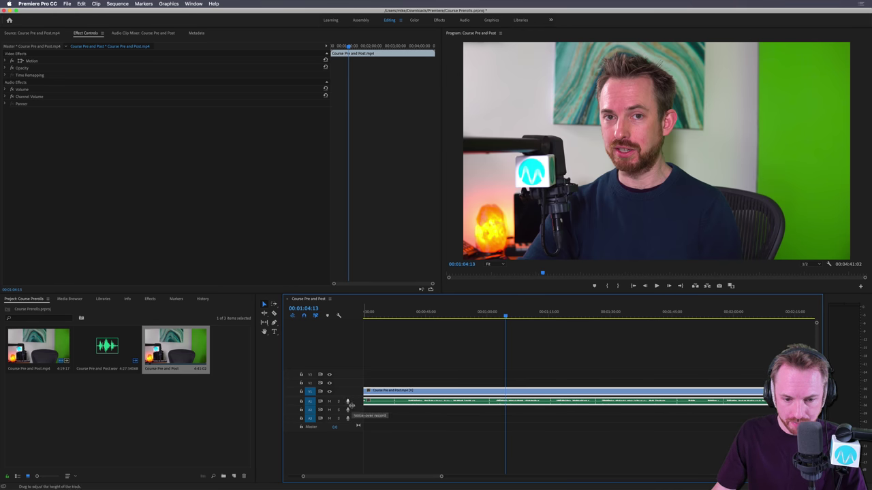
Expand the A1 track to show its dialogue waveform, and switch to the Audio workspace.
double_click(340, 402)
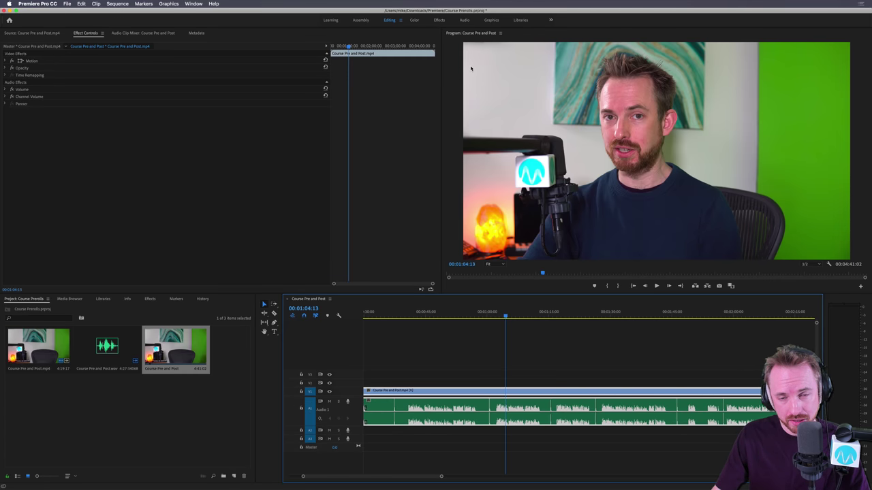
left_click(466, 23)
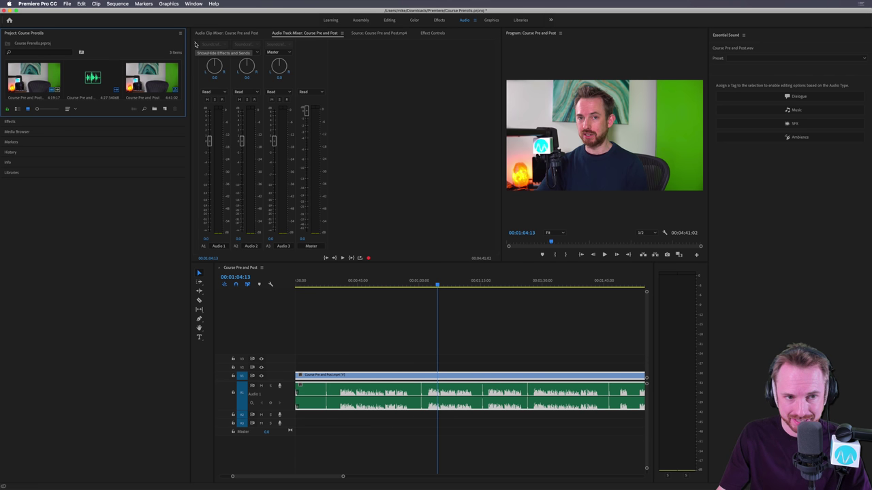
left_click(195, 44)
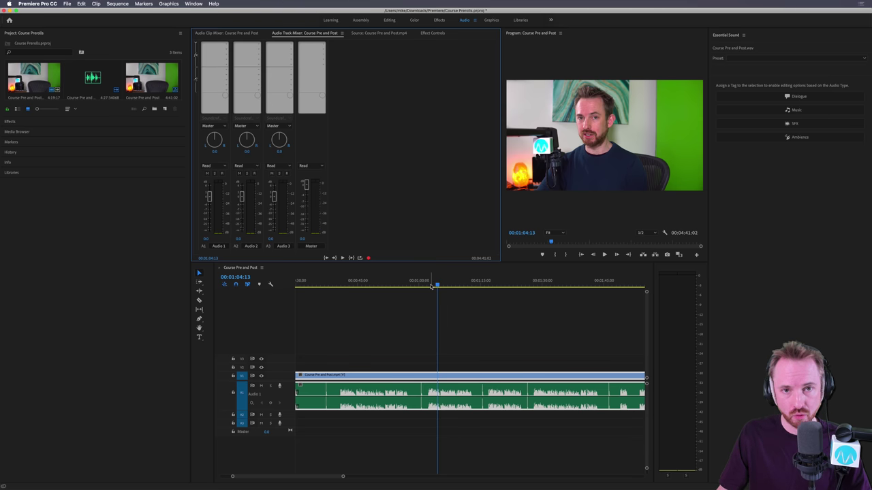
left_click(430, 286)
key("space")
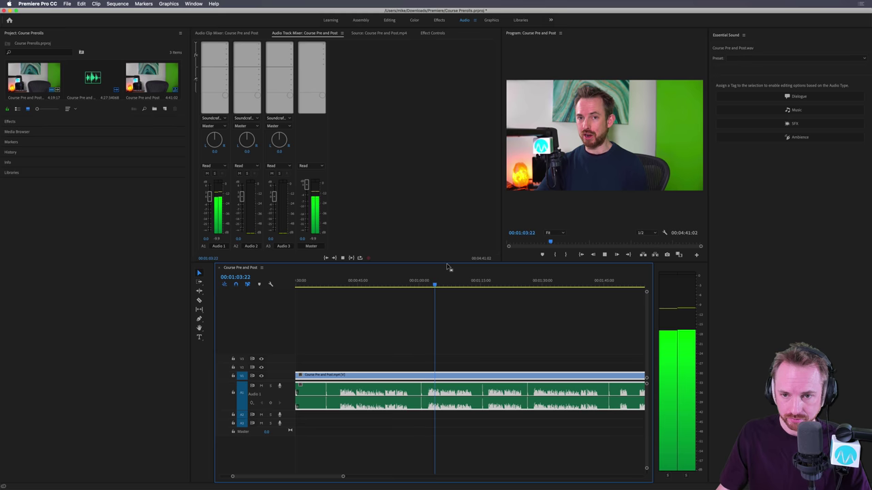
key("space")
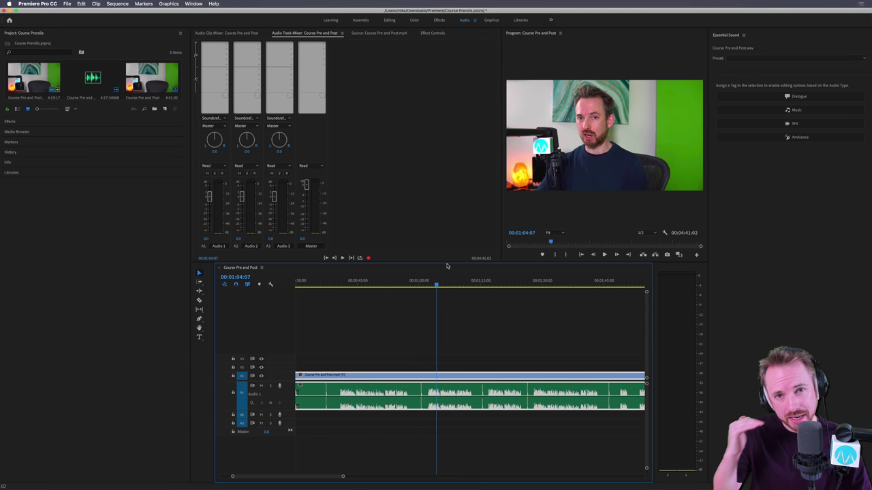
key("space")
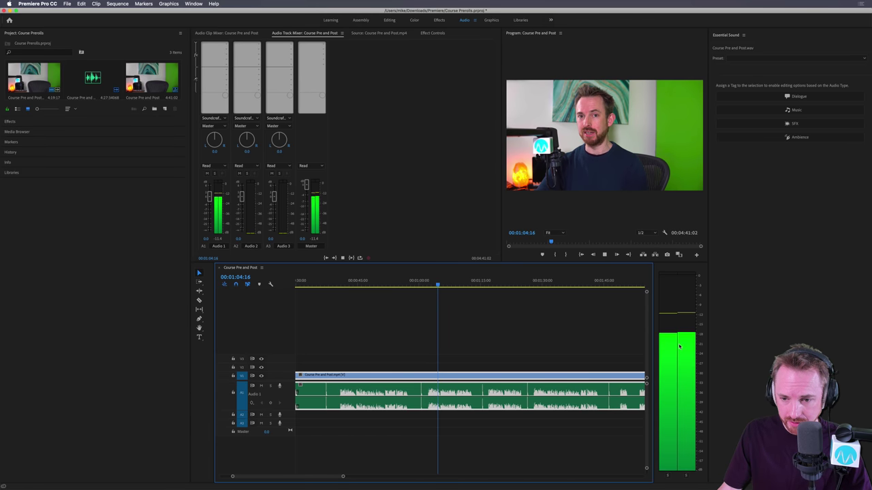
key("space")
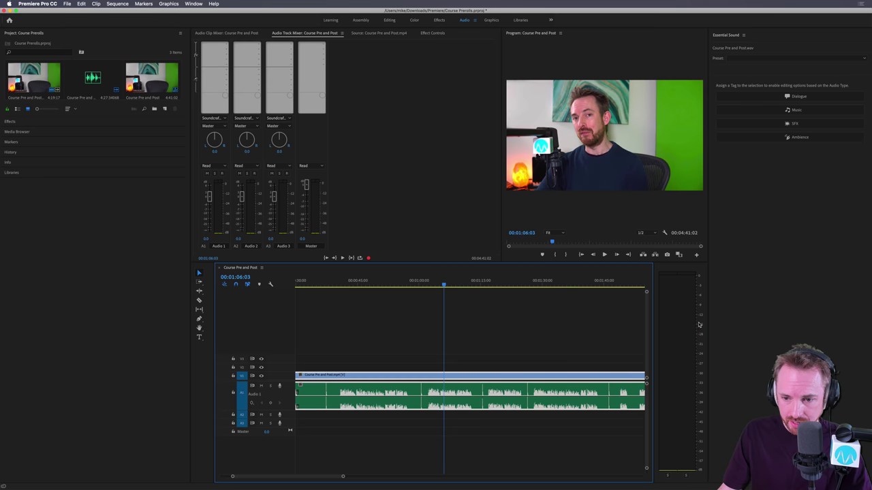
Put Amplify in Audio 1's first effect slot with its gain set to 10 dB.
left_click(227, 46)
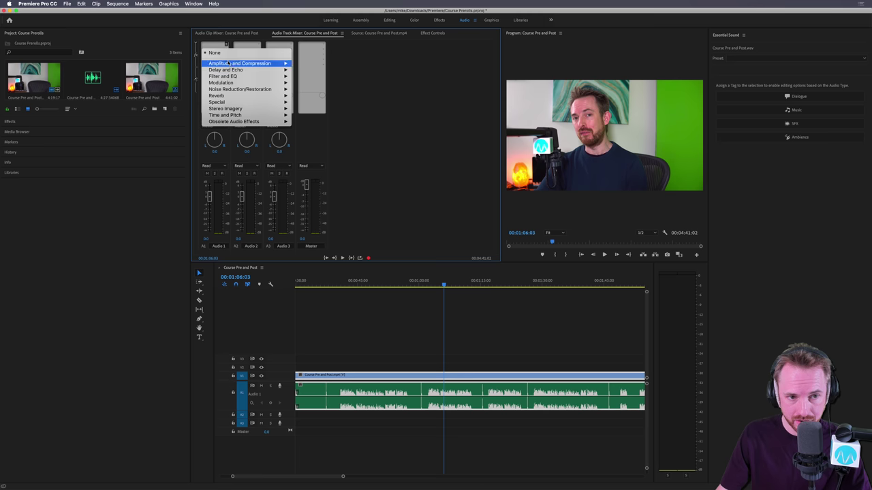
mouse_move(228, 64)
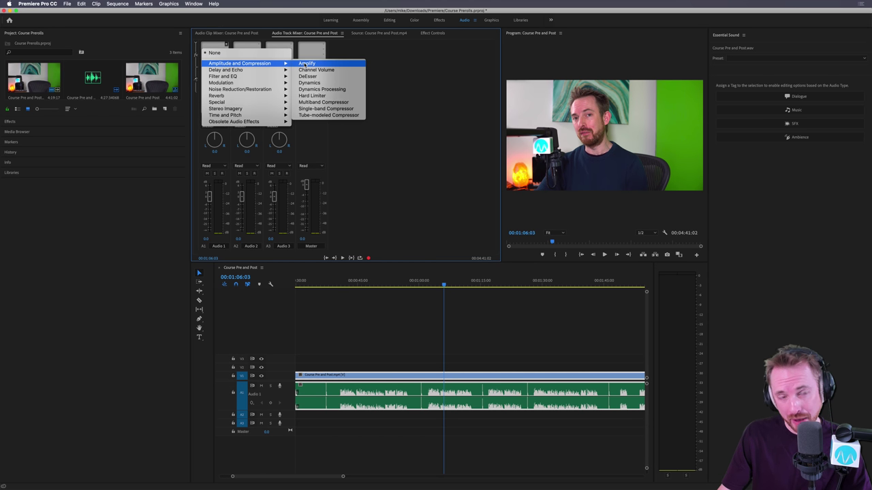
left_click(305, 64)
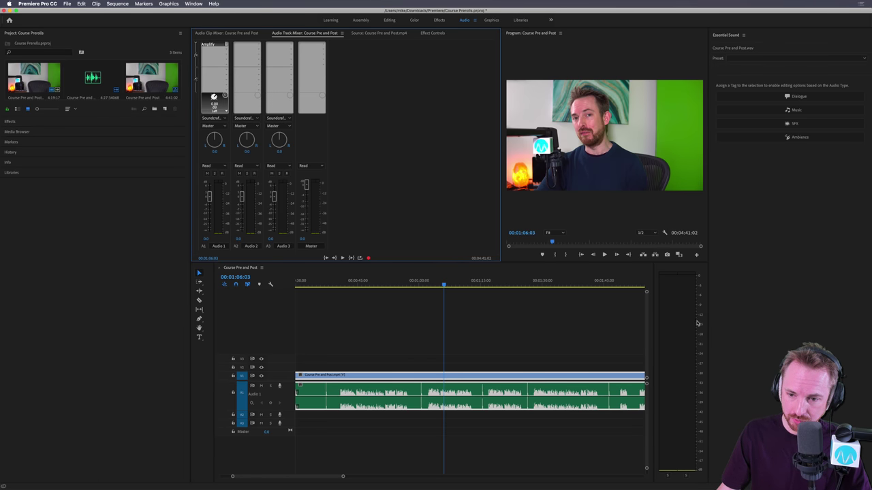
double_click(215, 45)
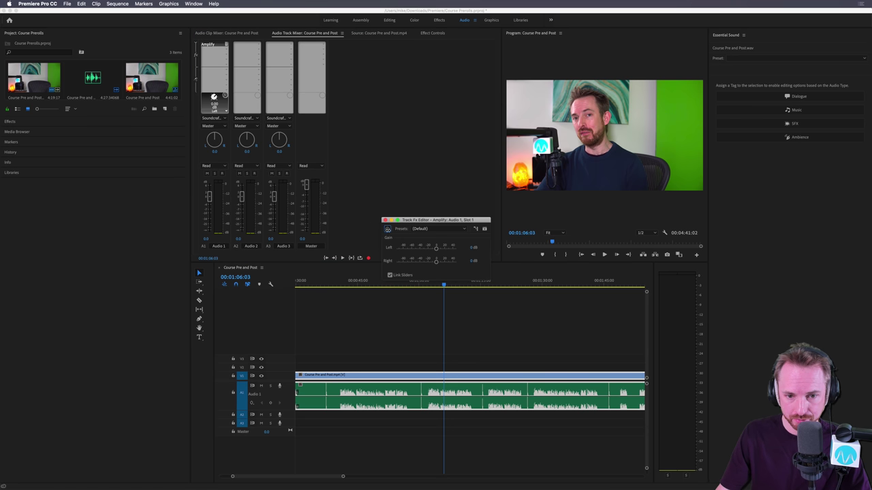
left_click(472, 248)
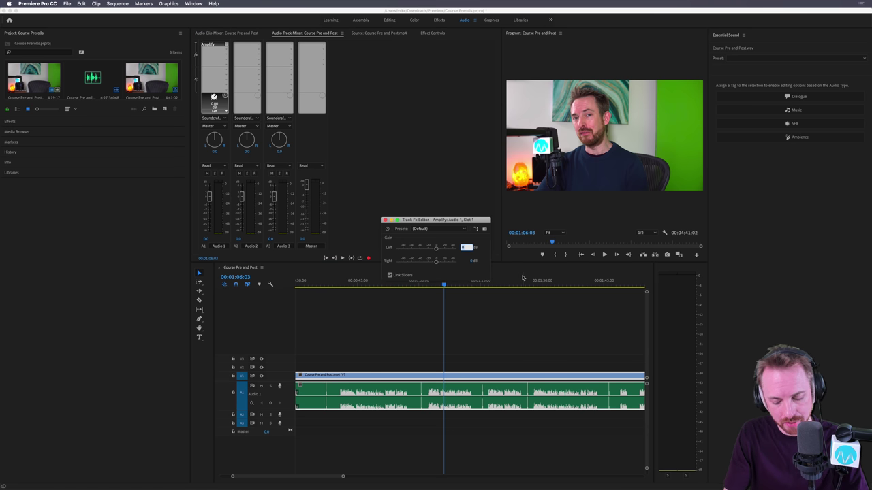
key("Return")
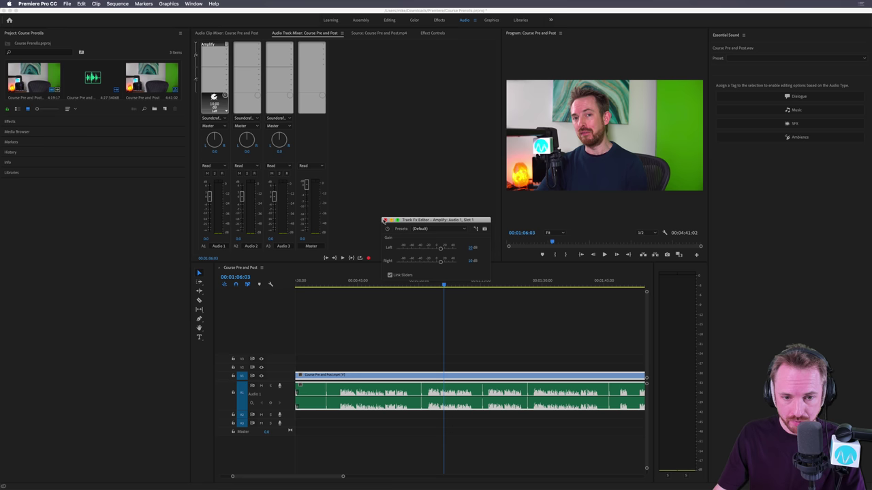
left_click(384, 220)
Play the dialogue from around 1:02 to review the 10 dB boost.
left_click(427, 282)
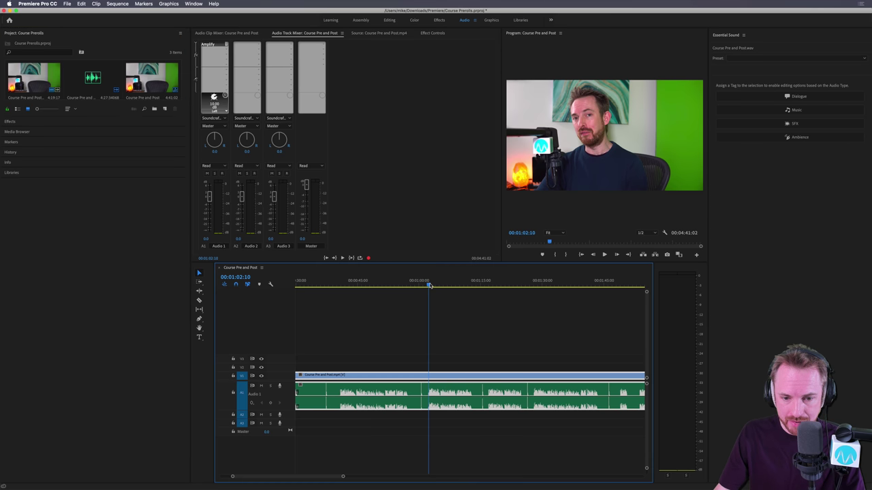
key("space")
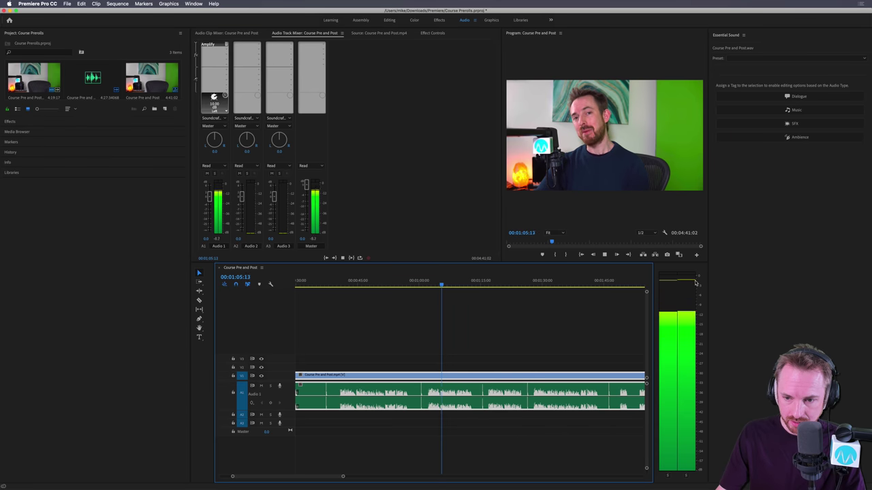
key("space")
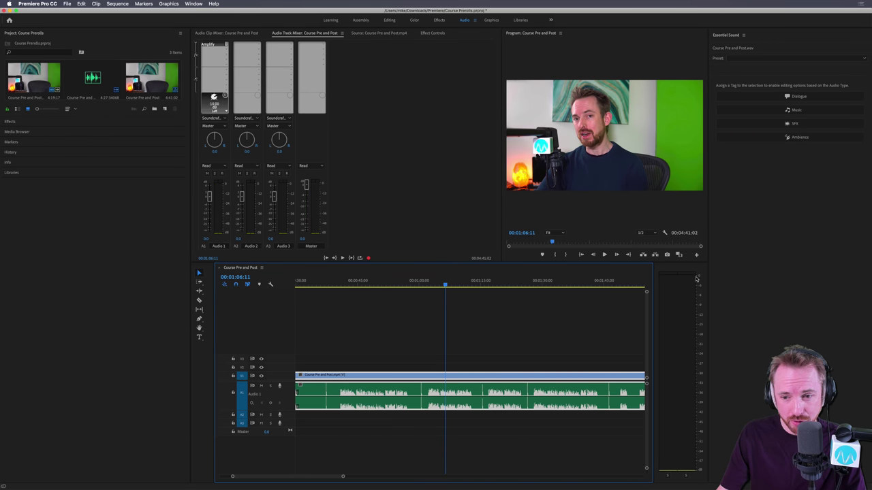
key("space")
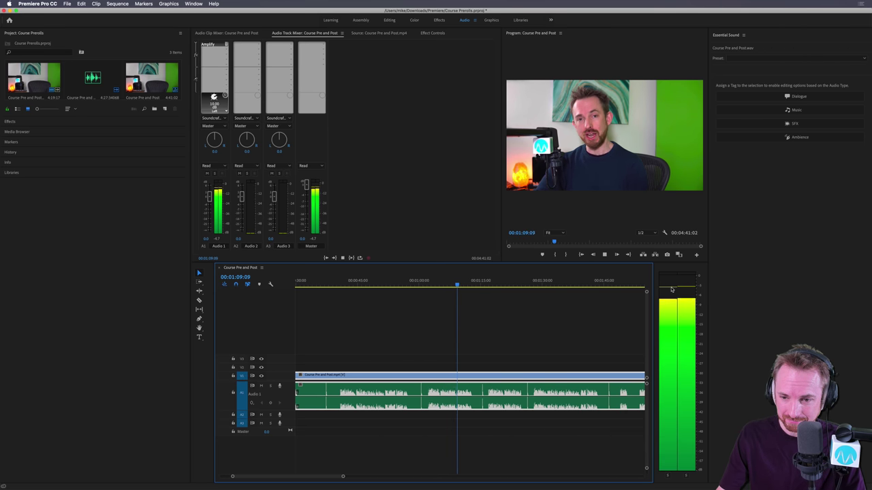
key("space")
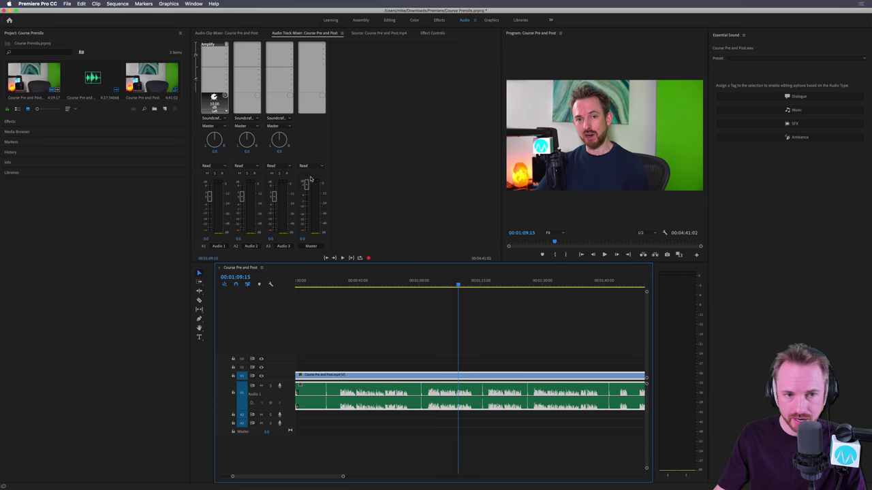
Test a 15 dB Amplify gain, then restore it to 10 dB and close the editor.
double_click(217, 44)
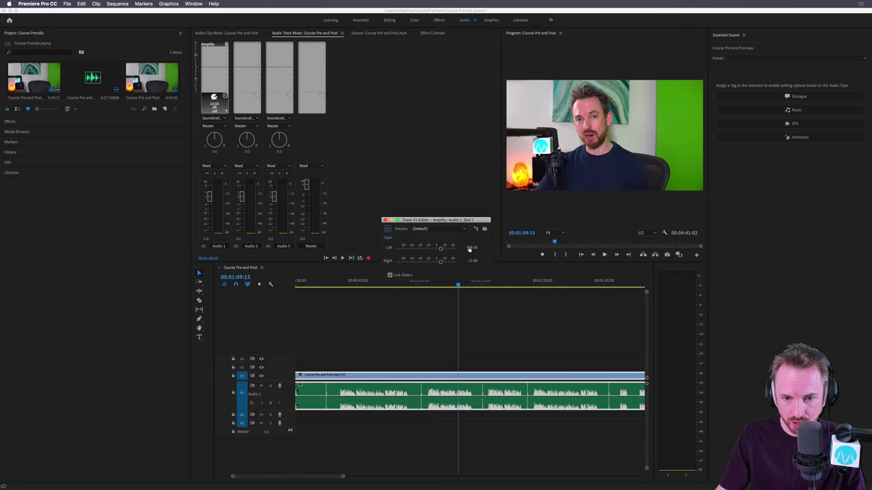
left_click_drag(469, 250, 476, 250)
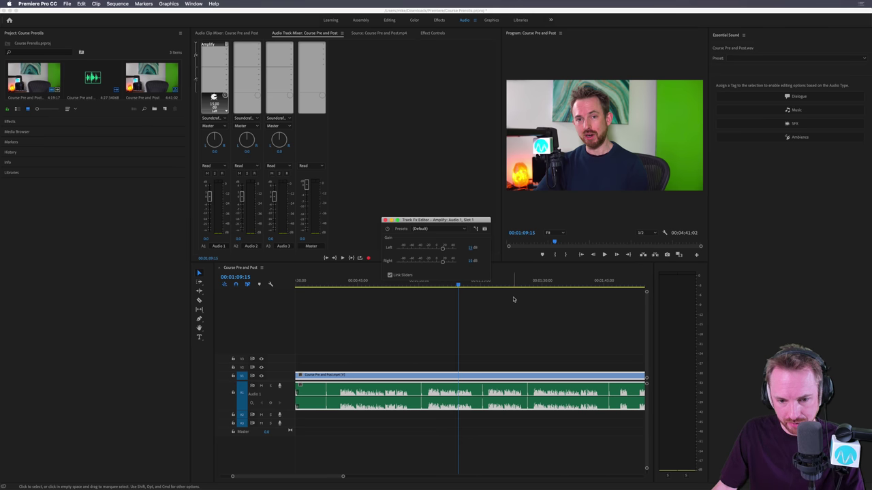
key("space")
key("space")
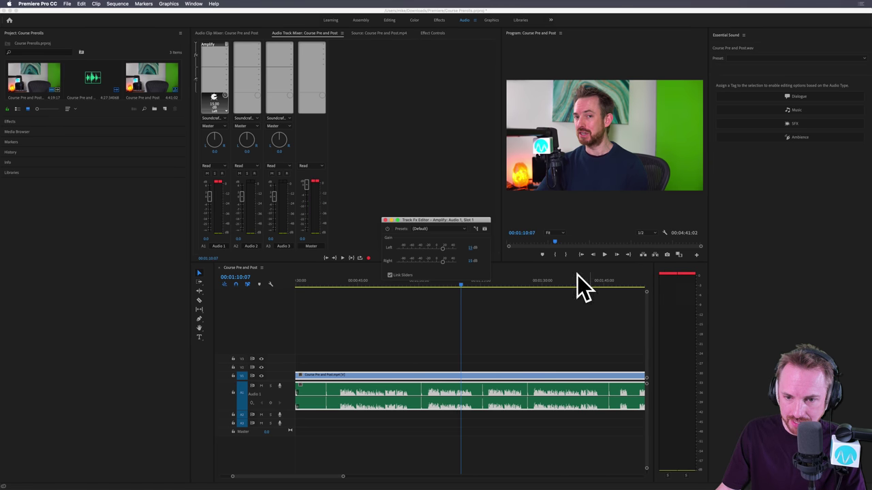
left_click(468, 247)
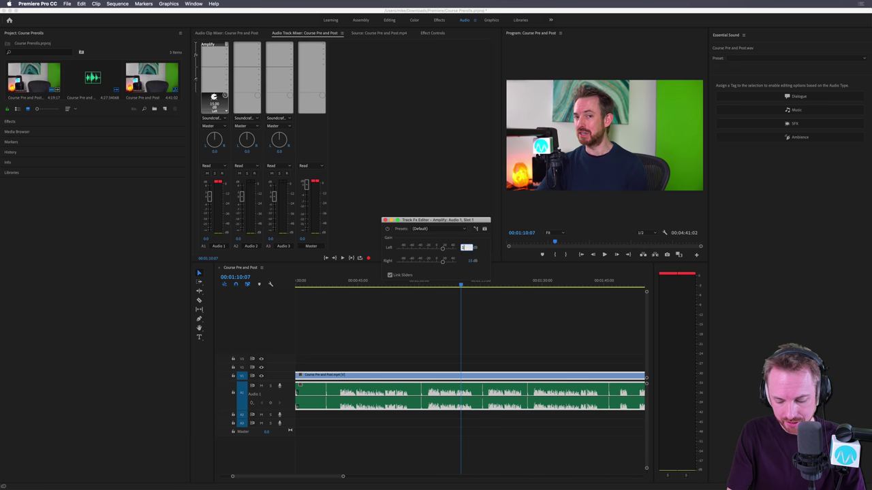
type("10")
key("Return")
left_click(385, 221)
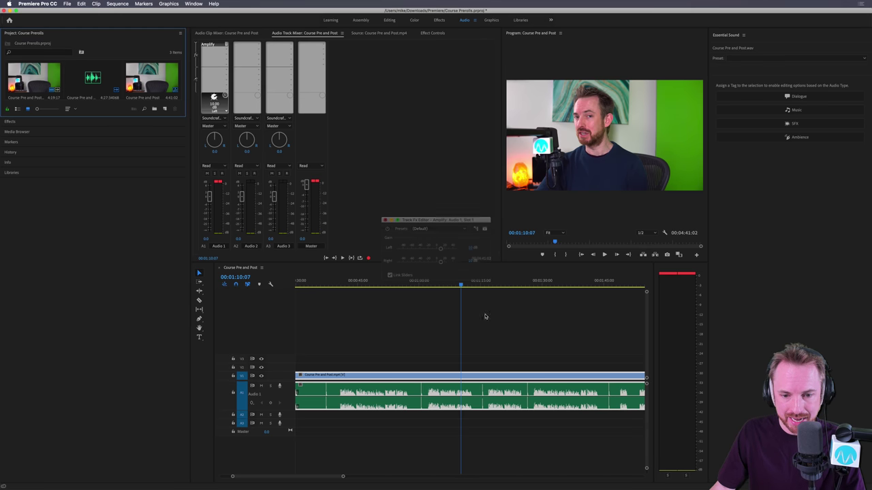
Add a Parametric Equalizer to Audio 1 in the slot after Amplify.
left_click(431, 281)
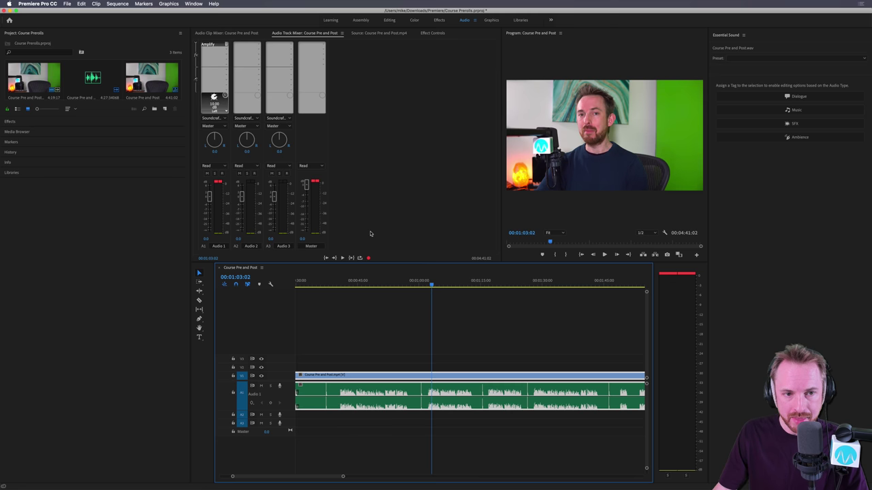
left_click(226, 46)
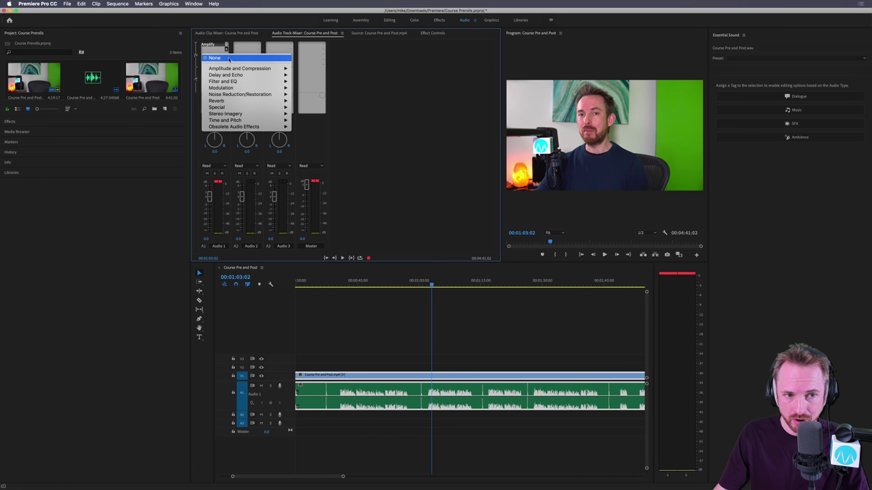
mouse_move(231, 82)
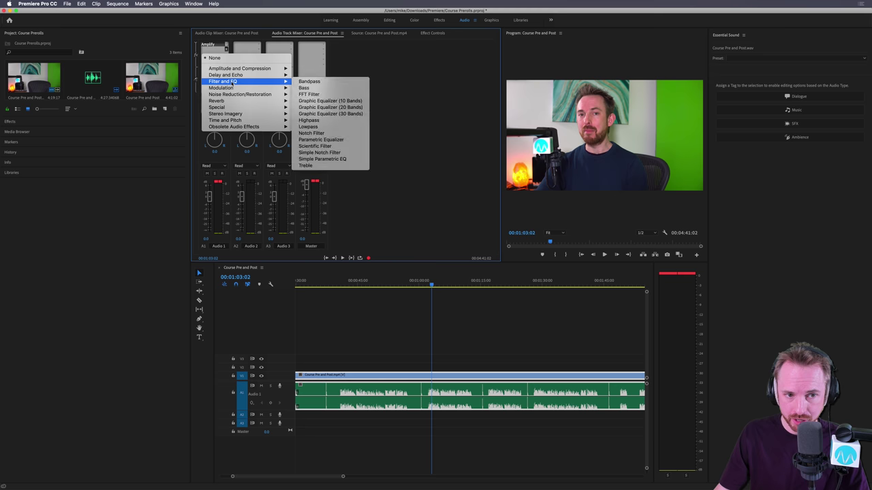
left_click(331, 141)
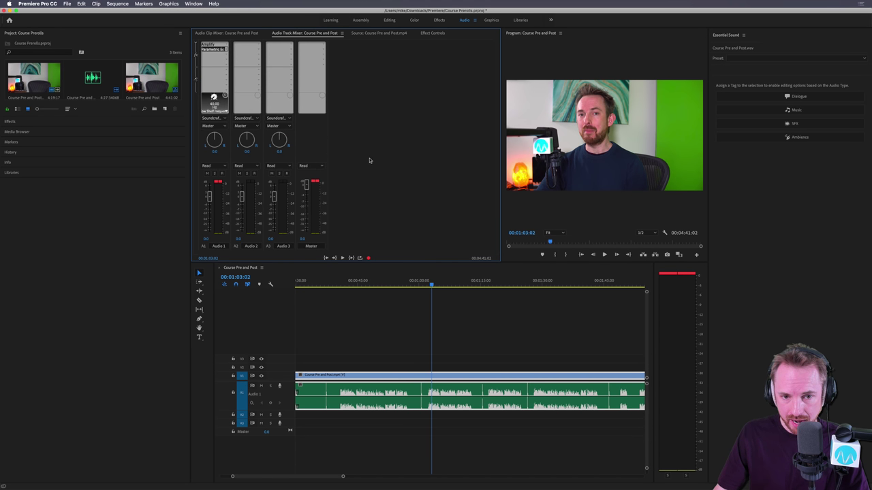
Turn on the EQ's high-pass band with a 48dB/Oct slope.
double_click(207, 52)
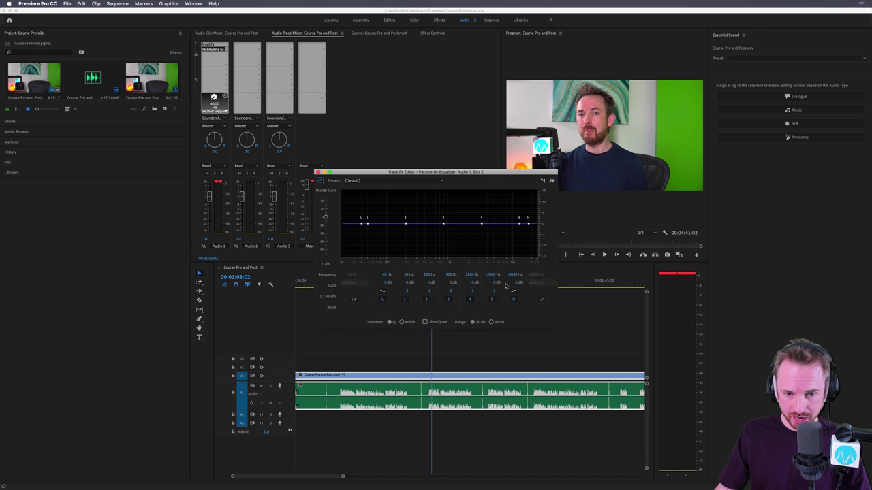
left_click_drag(449, 175, 401, 118)
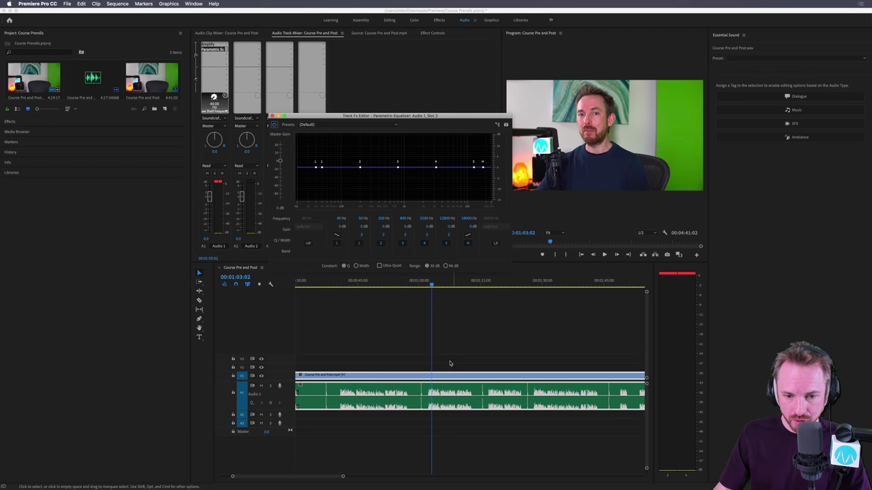
left_click(431, 285)
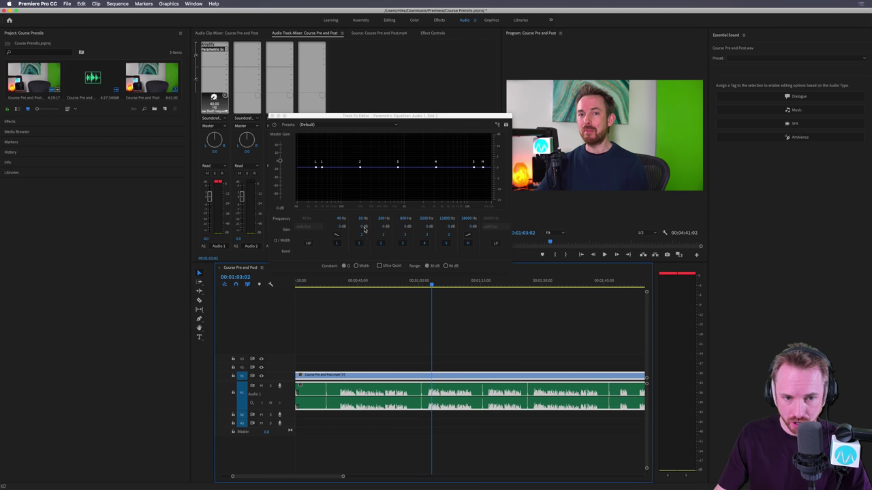
left_click(308, 243)
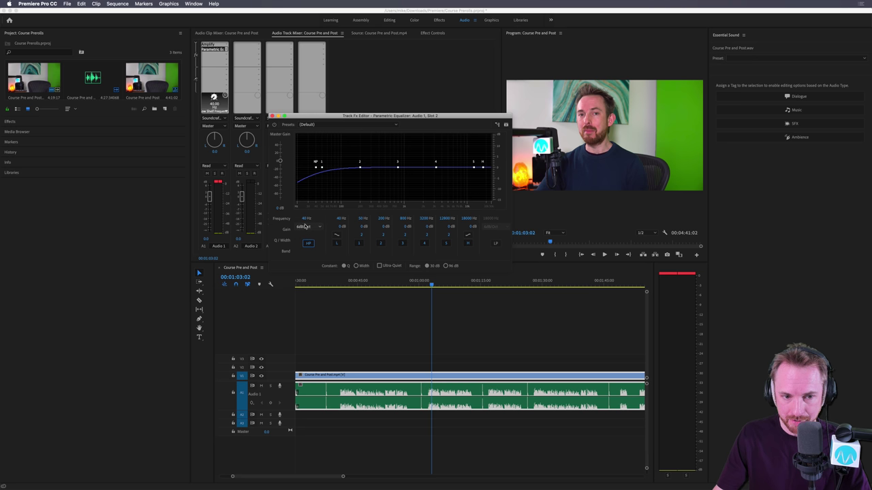
left_click(304, 228)
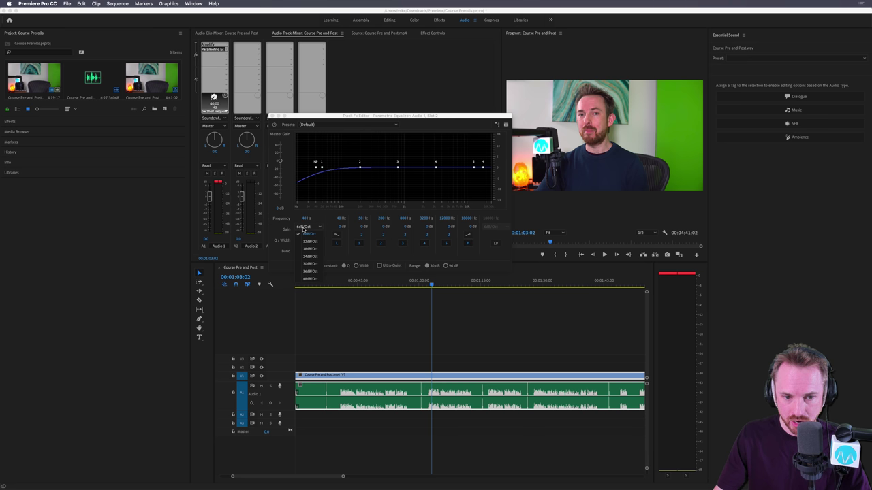
left_click(310, 279)
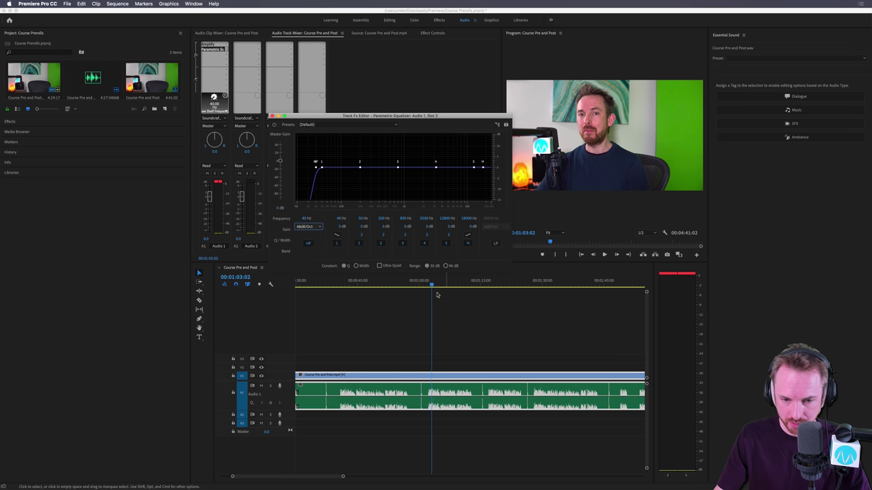
Tune the EQ high-pass frequency during playback, trying about 133 Hz and then lowering it.
key("space")
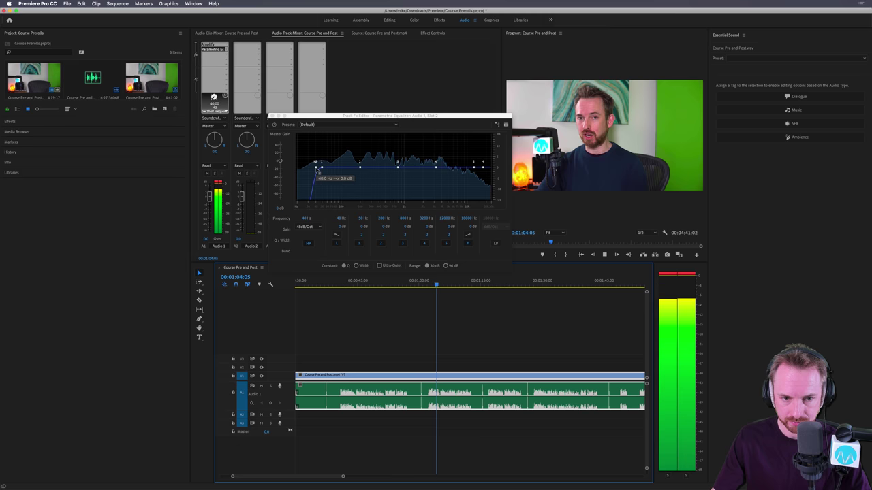
left_click_drag(315, 165, 382, 167)
key("space")
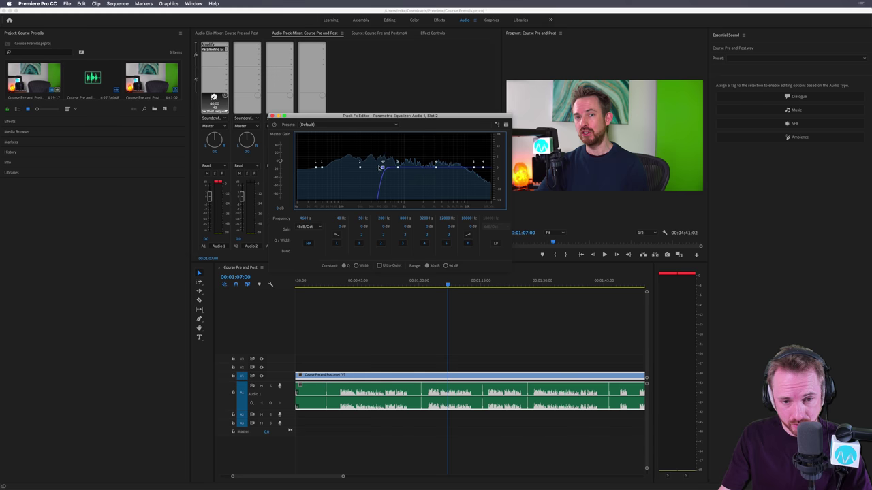
left_click_drag(384, 168, 336, 169)
key("space")
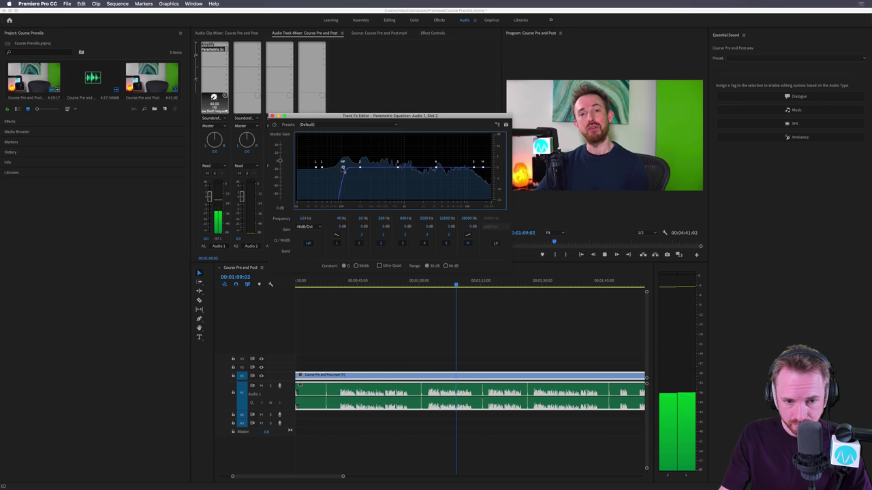
left_click_drag(337, 170, 331, 169)
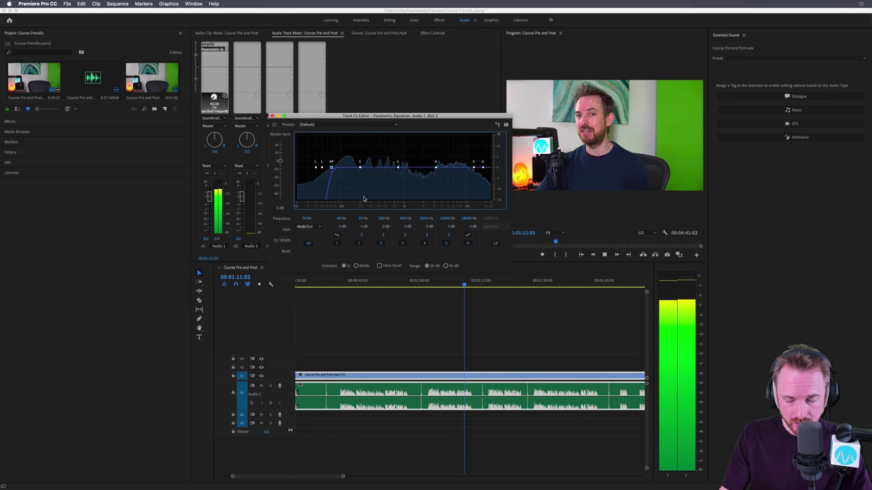
key("space")
left_click(425, 283)
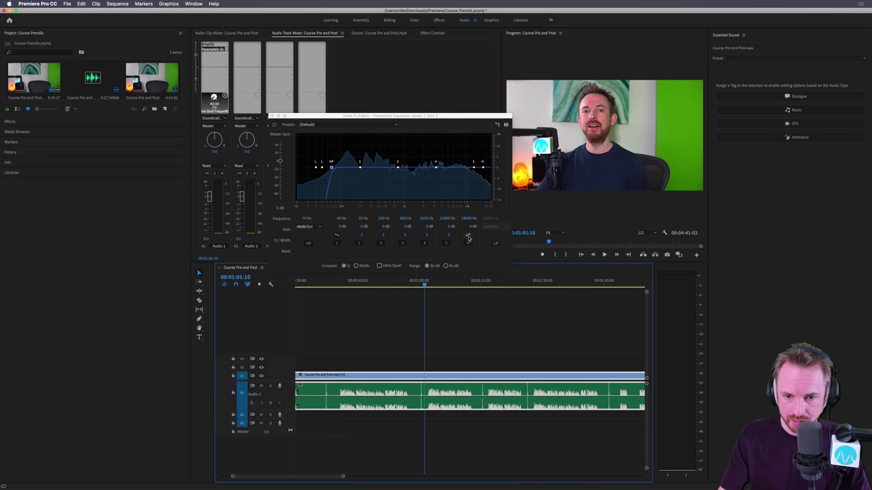
Make the H band a high shelf and tune its boost and frequency during playback.
left_click_drag(484, 166, 465, 145)
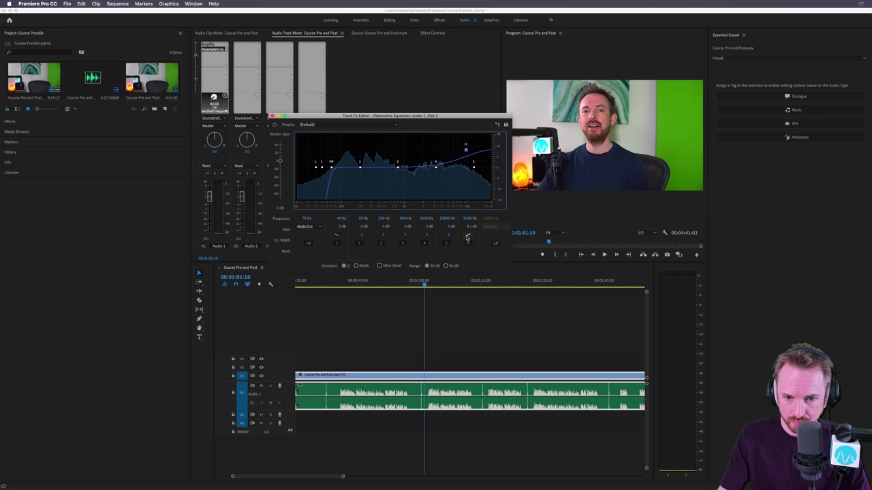
left_click(467, 236)
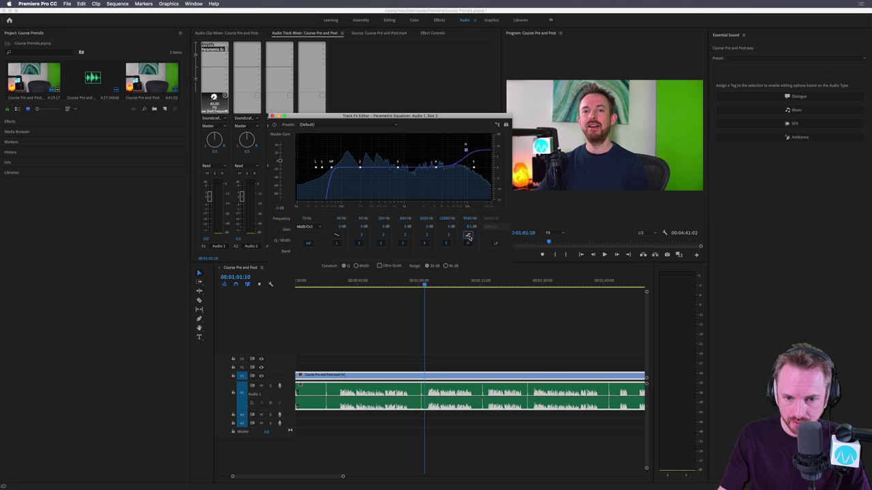
left_click_drag(466, 145, 467, 169)
left_click(430, 288)
key("space")
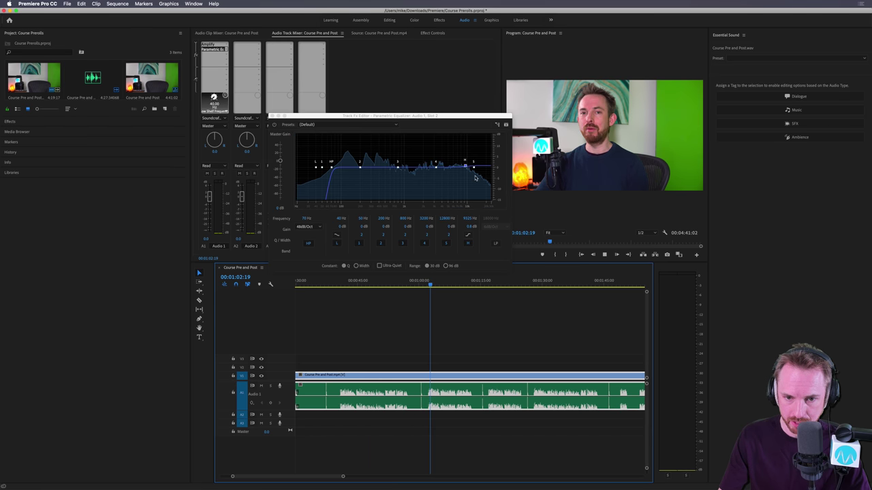
mouse_move(466, 167)
left_mouse_down()
mouse_move(441, 143)
mouse_move(429, 145)
mouse_move(467, 158)
left_mouse_up()
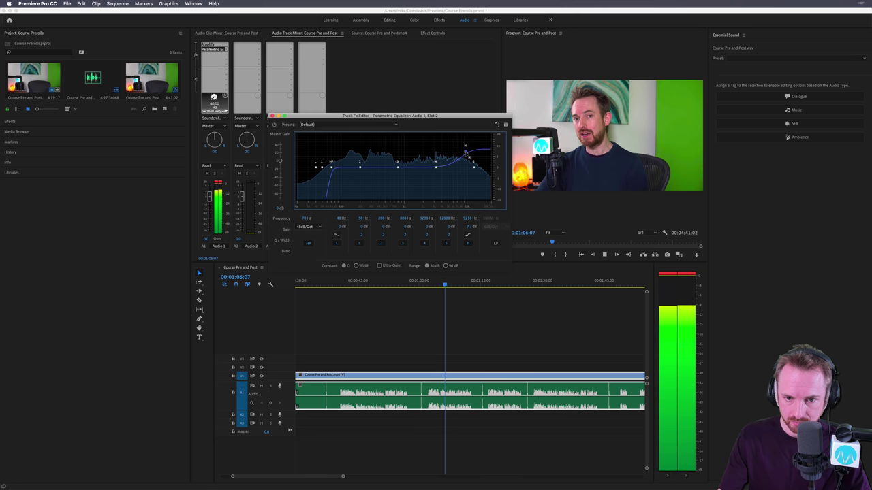
key("space")
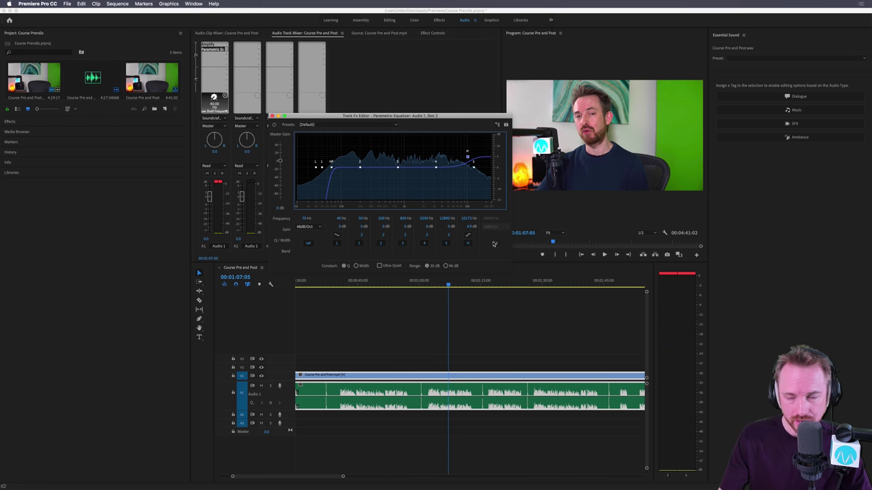
left_click(434, 285)
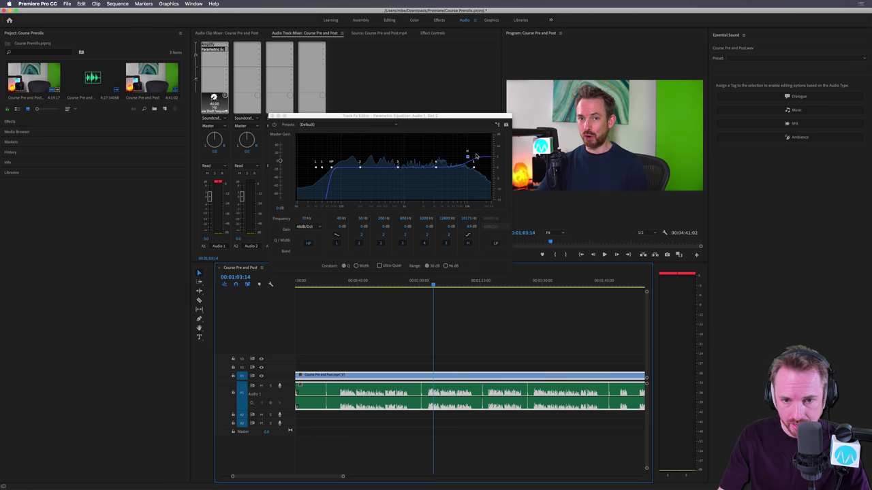
key("space")
mouse_move(468, 156)
left_mouse_down()
mouse_move(447, 149)
mouse_move(459, 154)
left_mouse_up()
key("space")
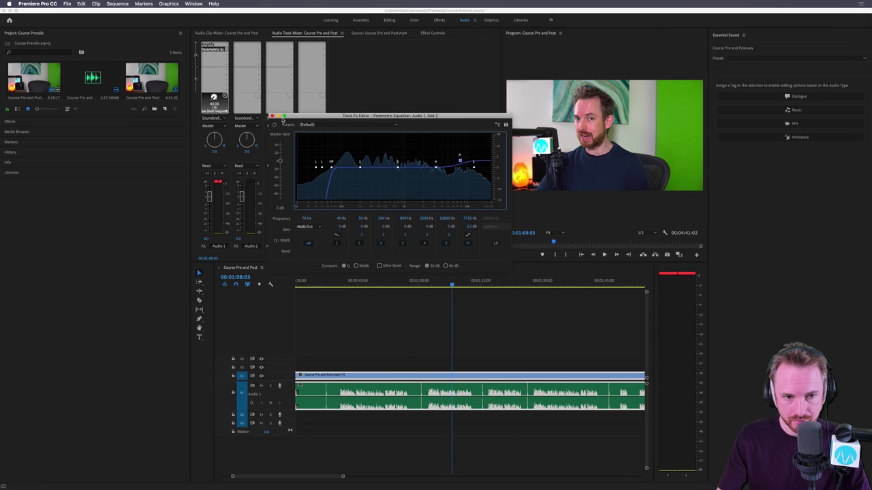
Close the EQ editor and set the Amplify gain to 0 dB.
left_click(271, 117)
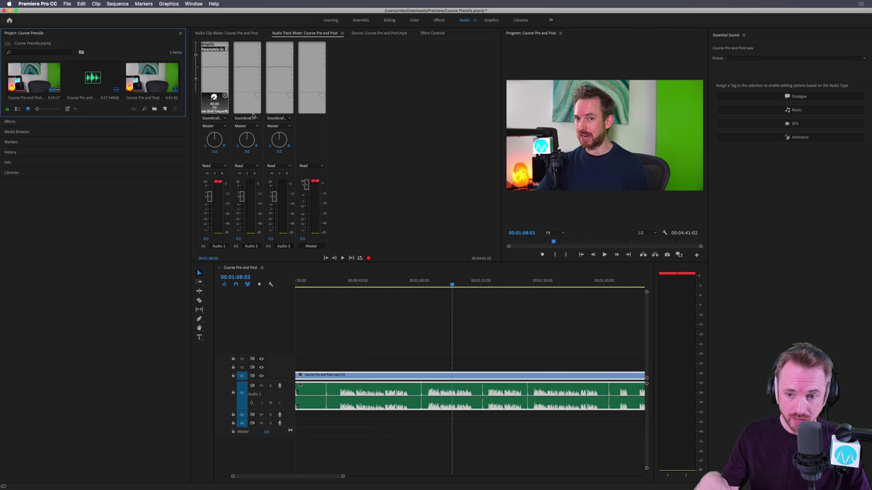
double_click(213, 44)
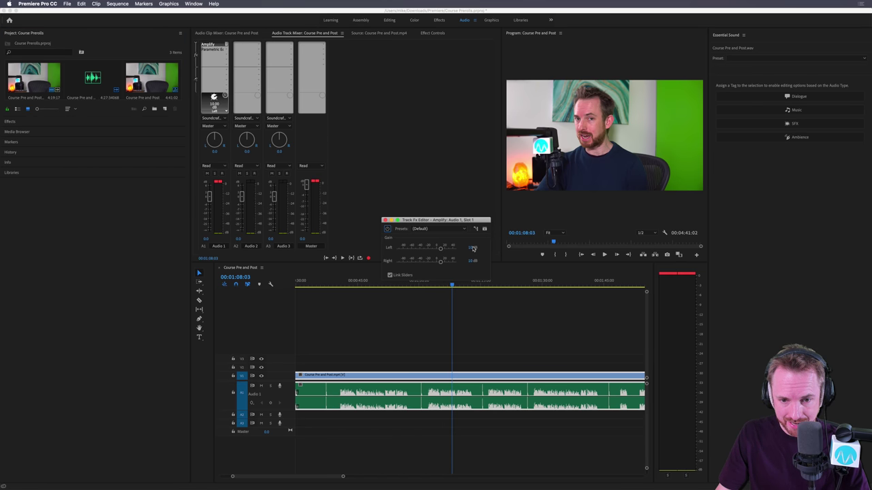
left_click(473, 249)
type("0")
key("Return")
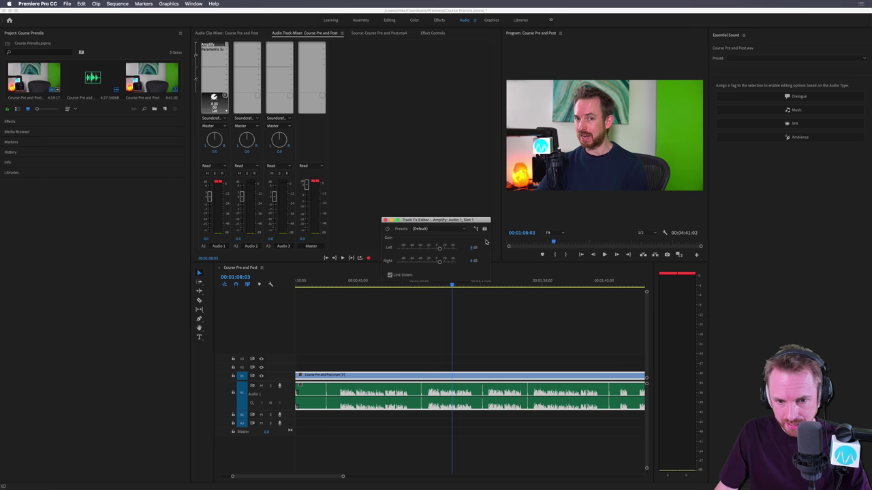
left_click(385, 220)
Play from 00:01:03:04 to check the dialogue levels.
left_click(432, 286)
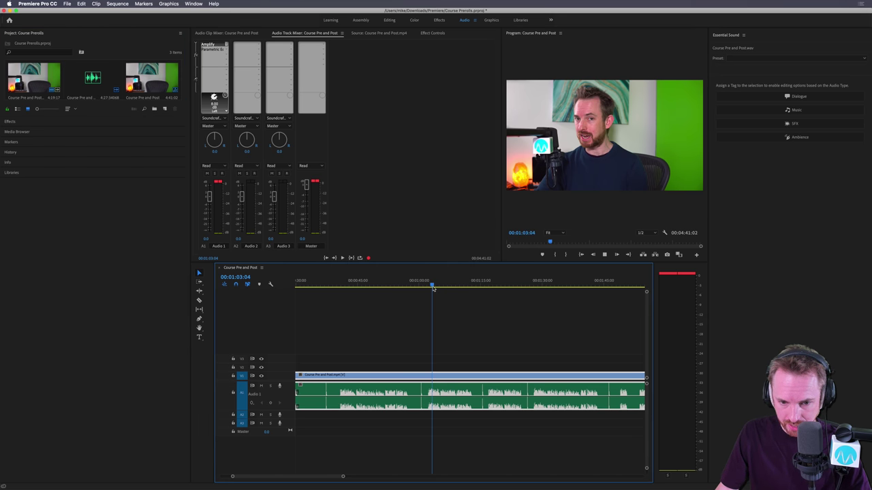
key("space")
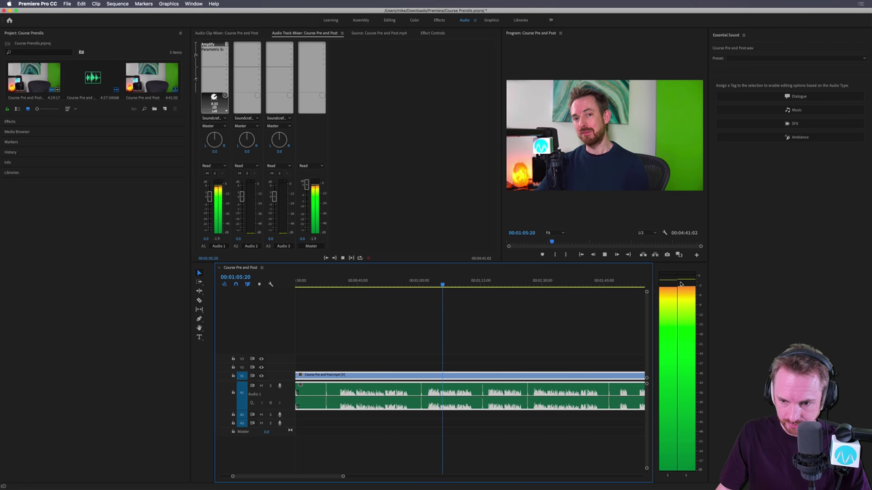
key("space")
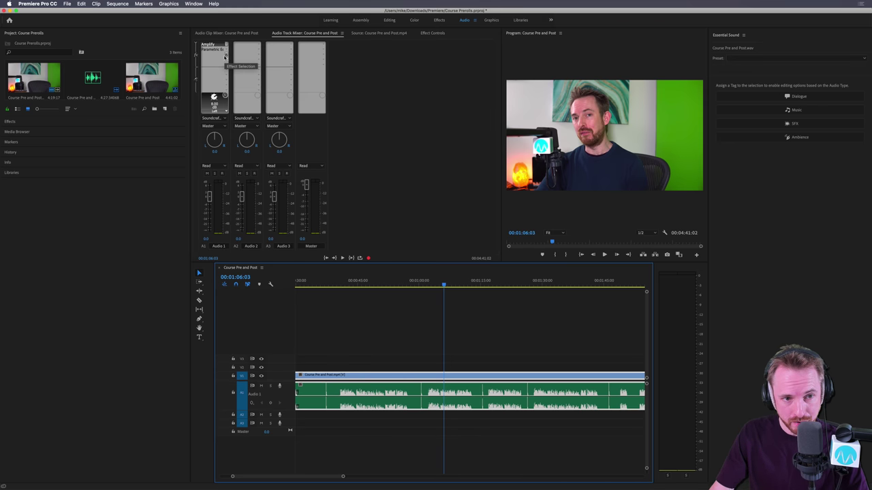
Put Dynamics in Audio 1's third effect slot, after the Parametric Equalizer.
left_click(227, 56)
mouse_move(231, 75)
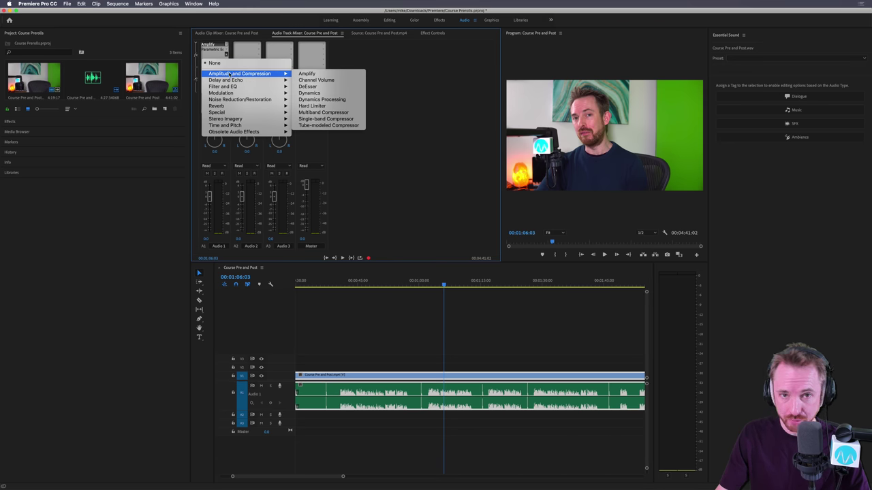
left_click(308, 93)
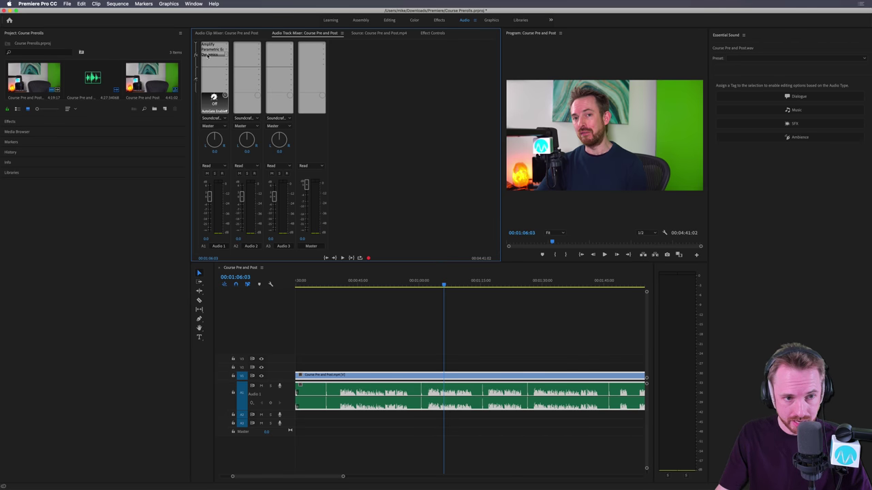
Open Audio 1's Dynamics editor and enable the Compressor at a -20 dB threshold.
double_click(207, 55)
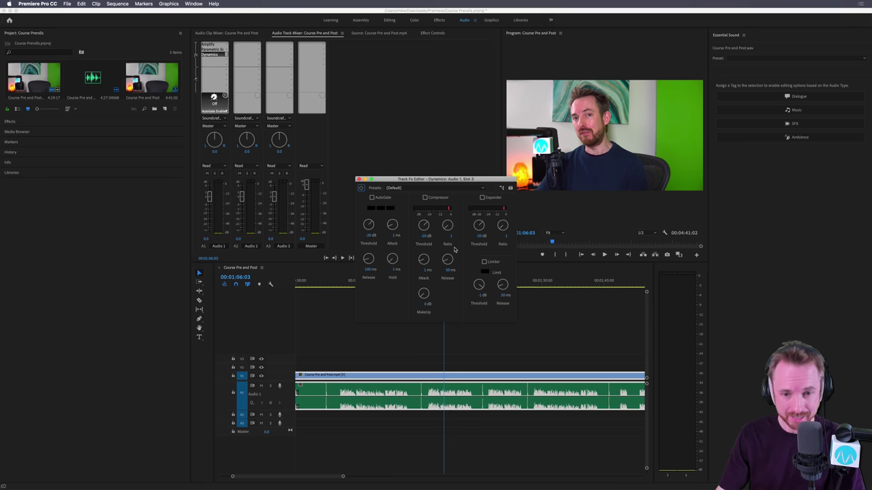
left_click(425, 198)
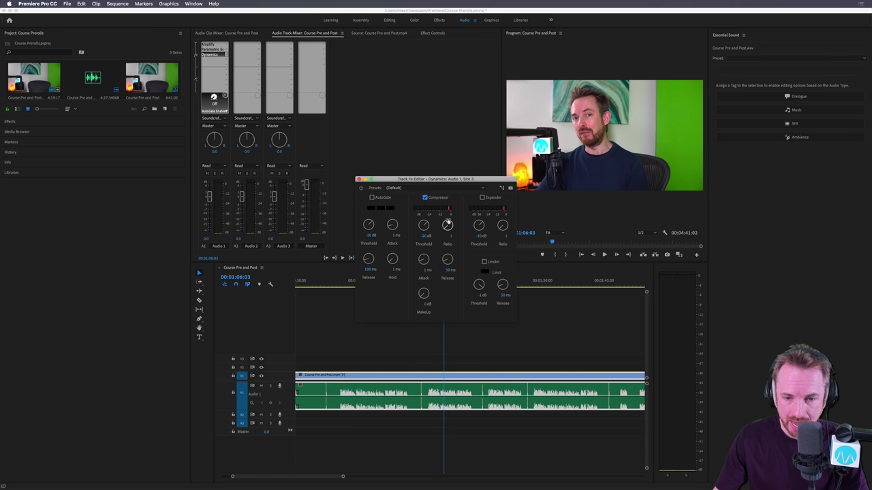
left_click_drag(436, 181, 393, 132)
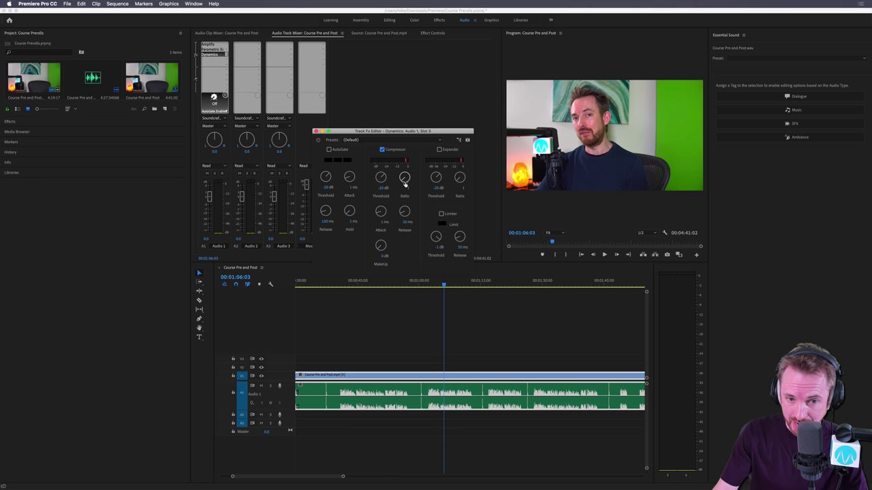
Play from 00:01:02:23 and raise the compressor Ratio to about 1.7.
left_click(431, 285)
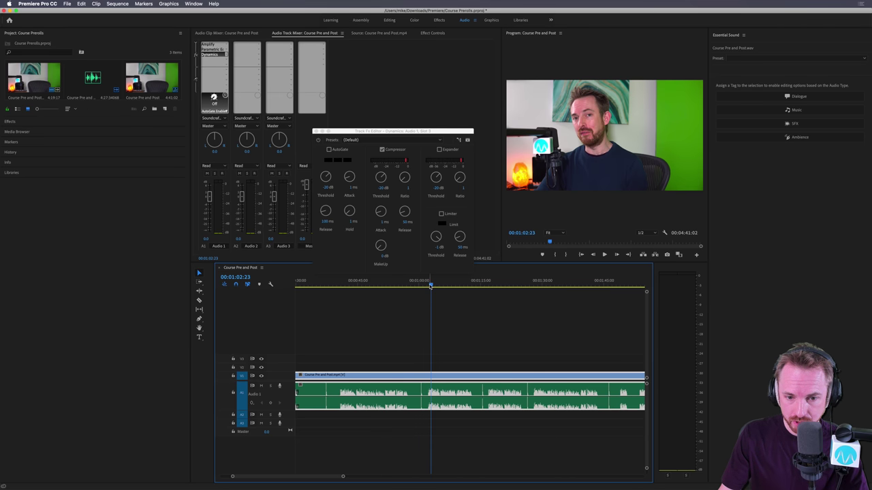
key("space")
left_click(405, 178)
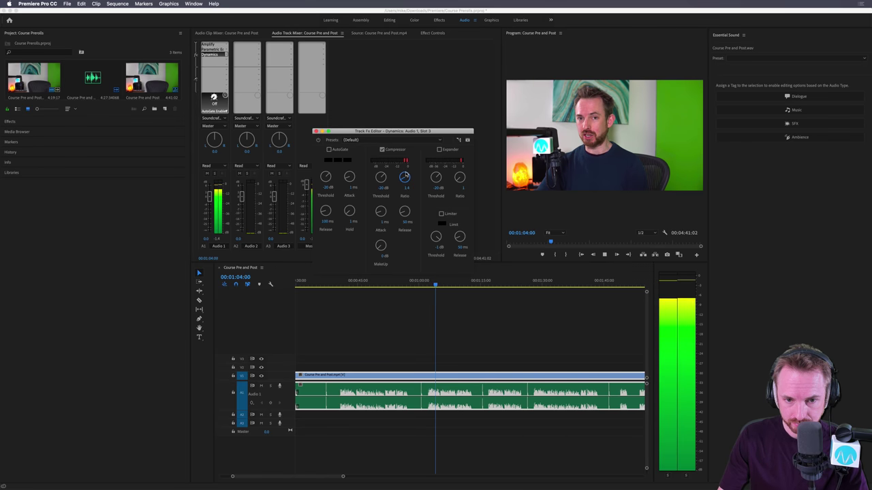
left_click_drag(405, 176, 406, 174)
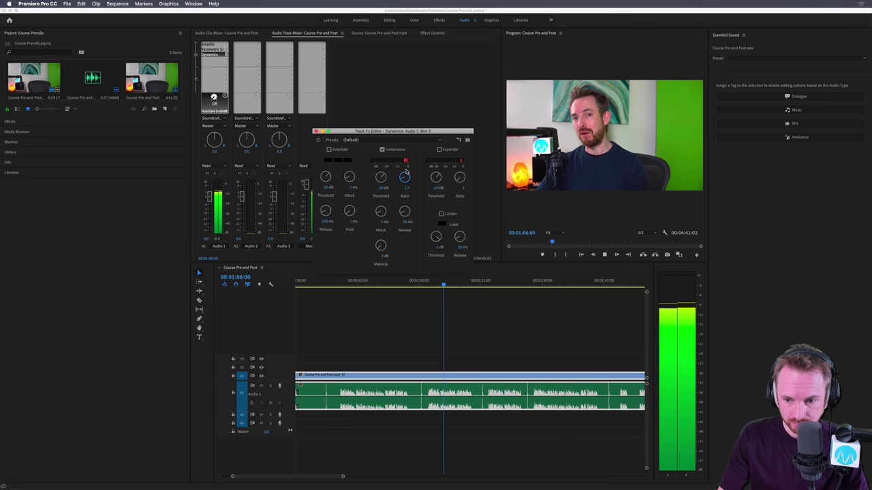
key("space")
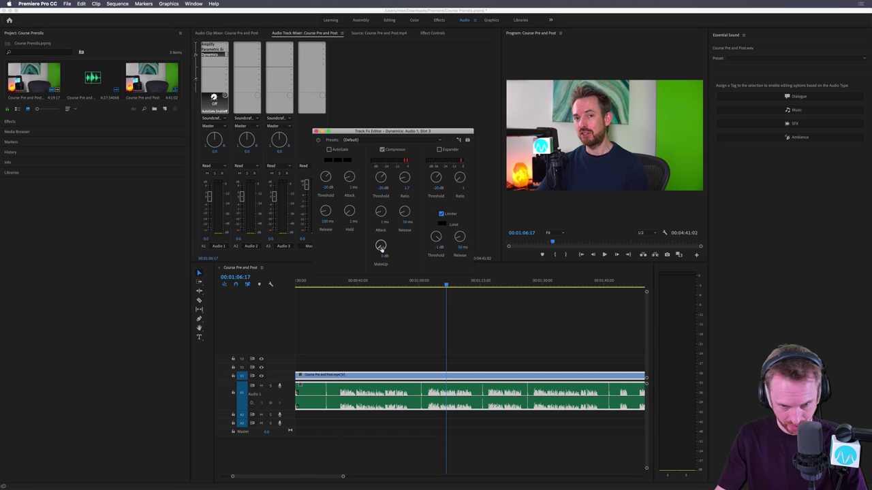
Adjust the compressor MakeUp gain during playback, settling around 7.6 dB.
key("space")
left_click_drag(380, 247, 386, 219)
key("space")
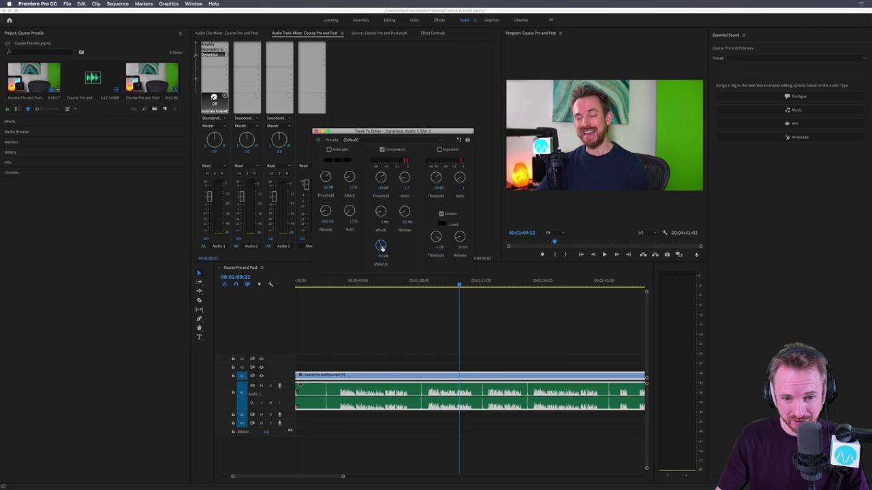
key("space")
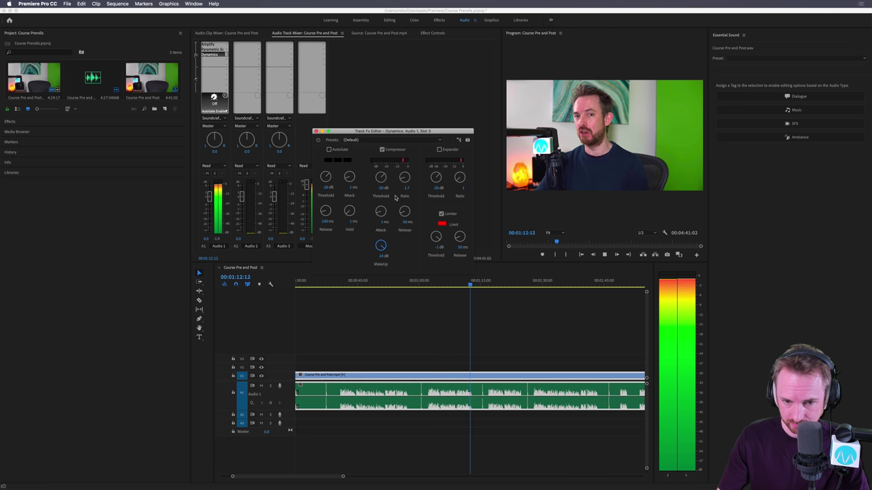
key("space")
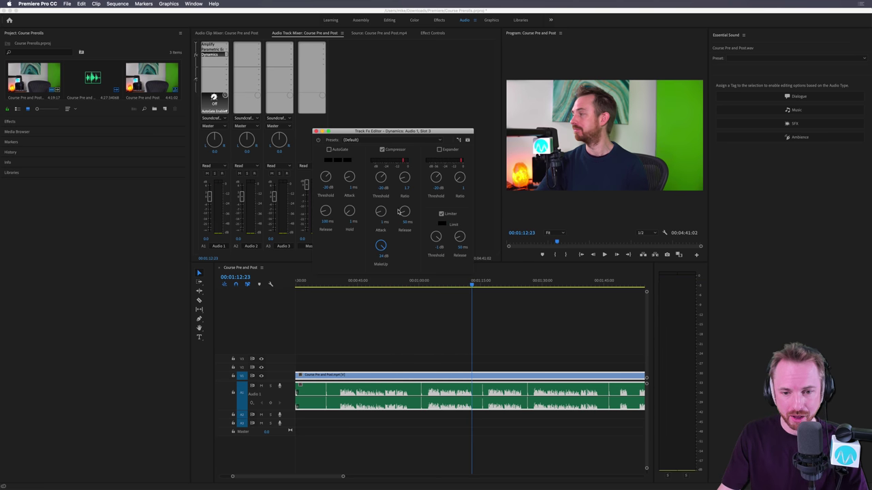
left_click_drag(436, 280, 428, 281)
left_click_drag(380, 247, 388, 304)
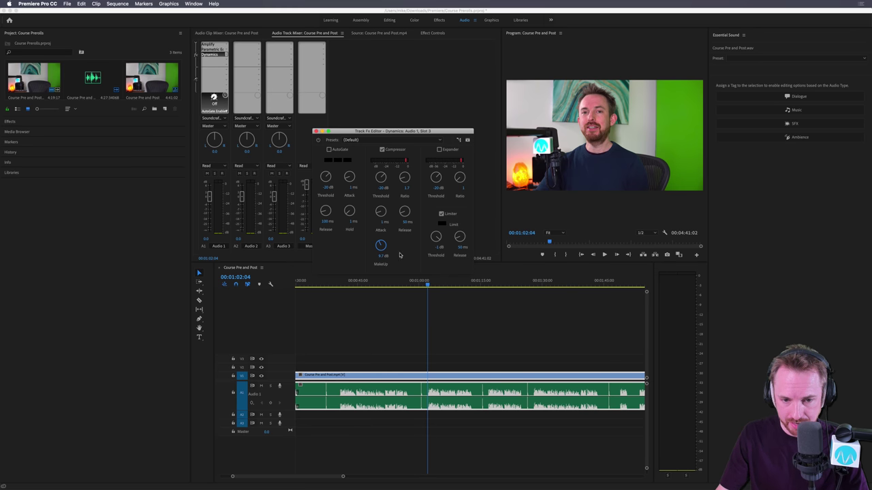
left_click_drag(380, 246, 394, 263)
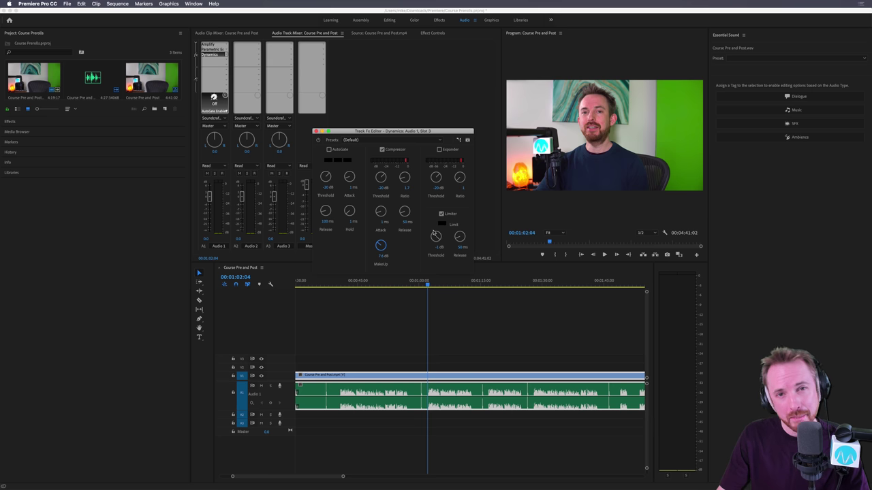
key("space")
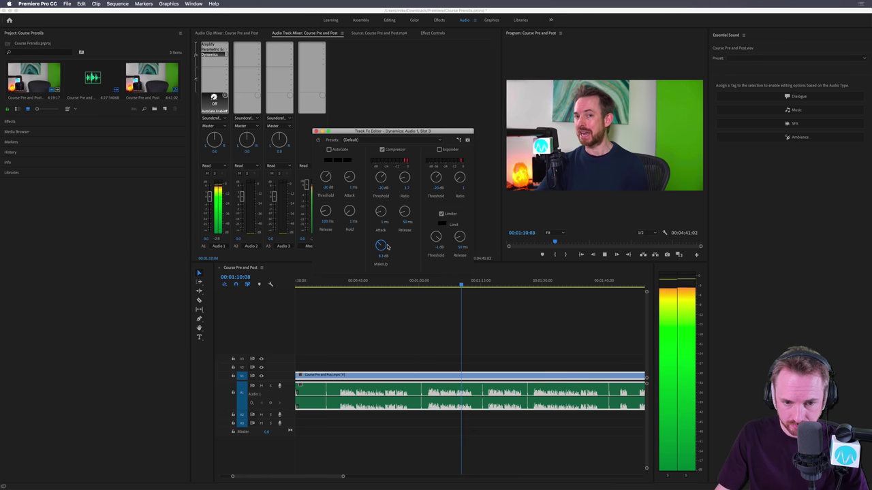
key("space")
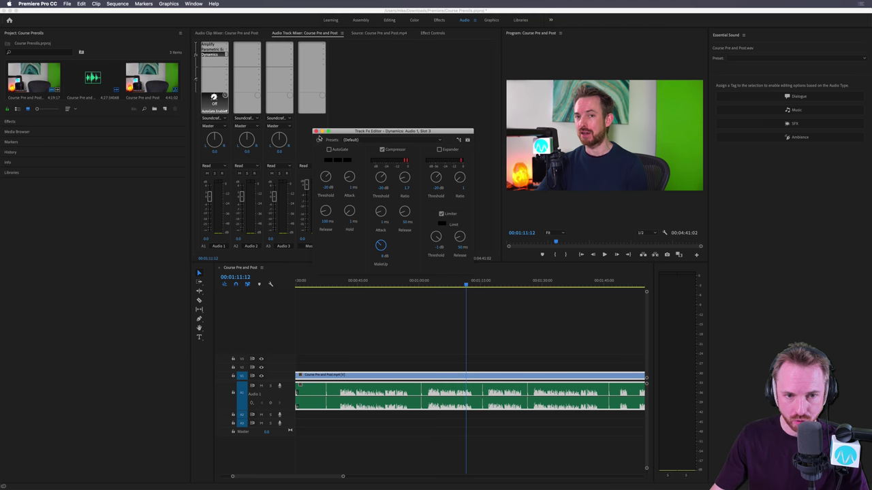
left_click(315, 130)
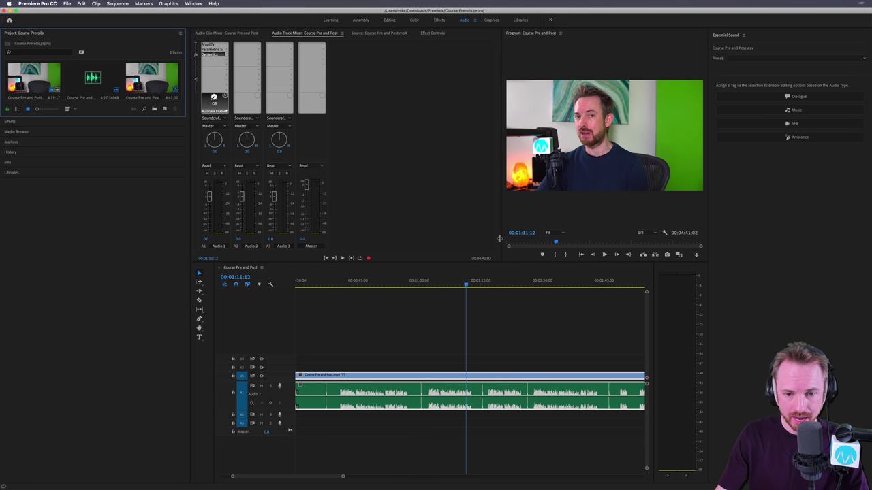
left_click(427, 285)
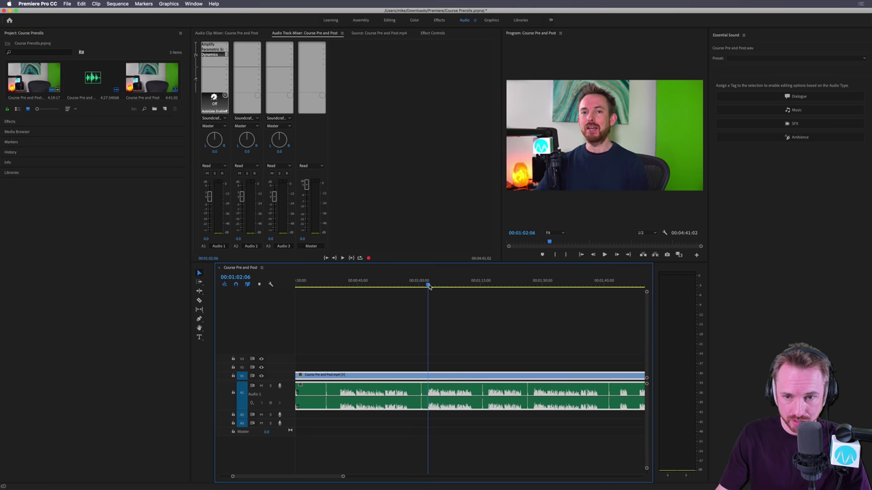
key("space")
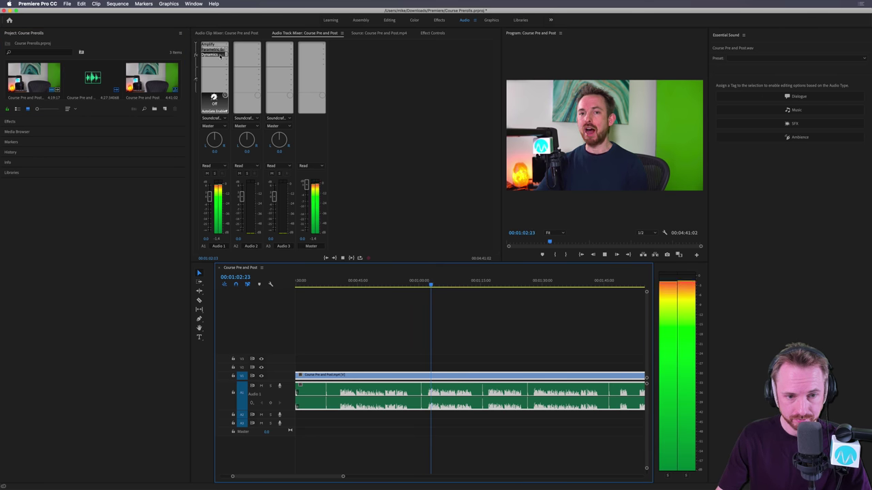
key("space")
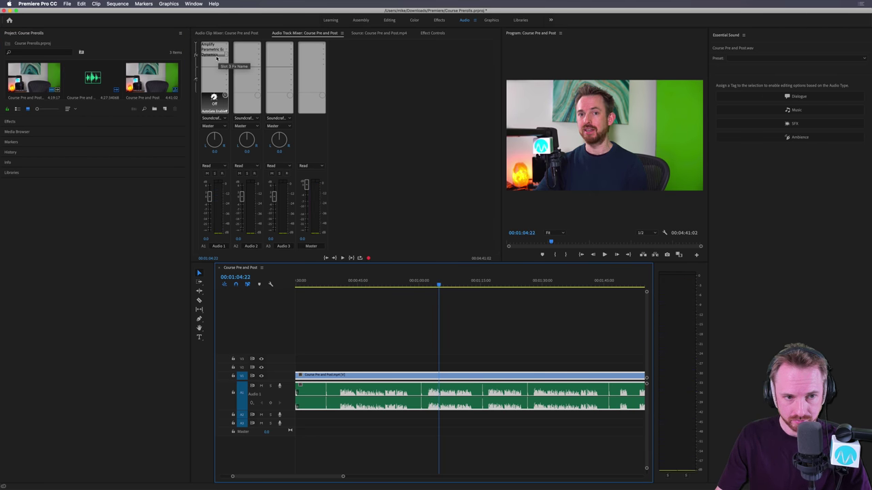
double_click(214, 56)
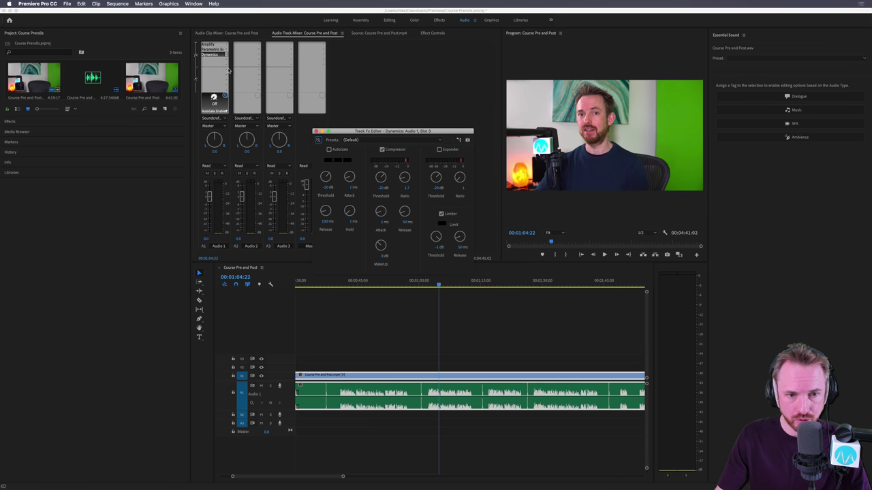
double_click(214, 49)
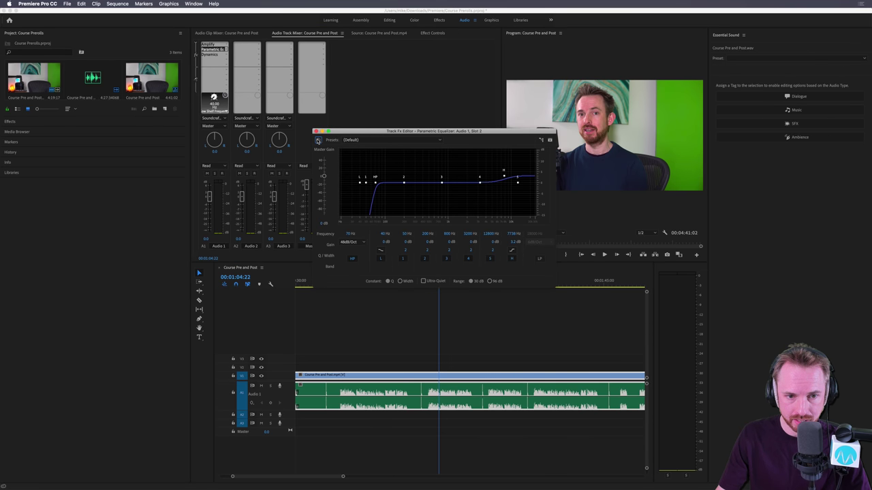
double_click(213, 45)
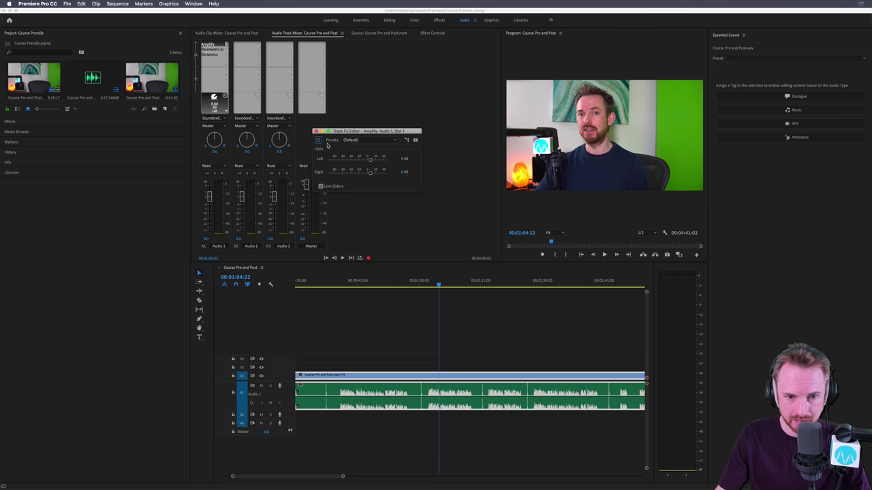
left_click(427, 286)
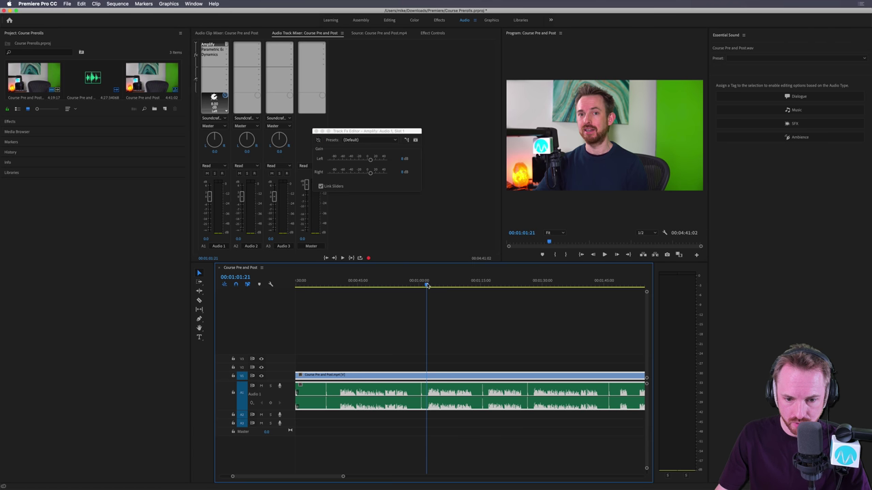
key("space")
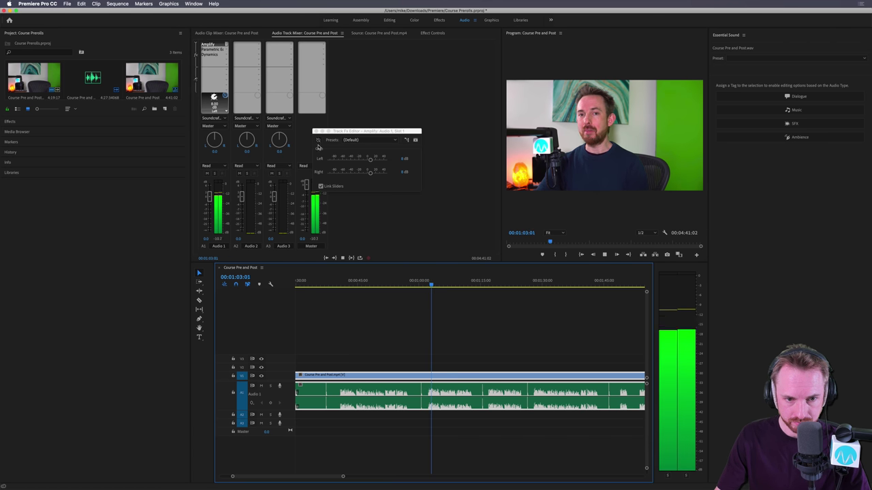
key("space")
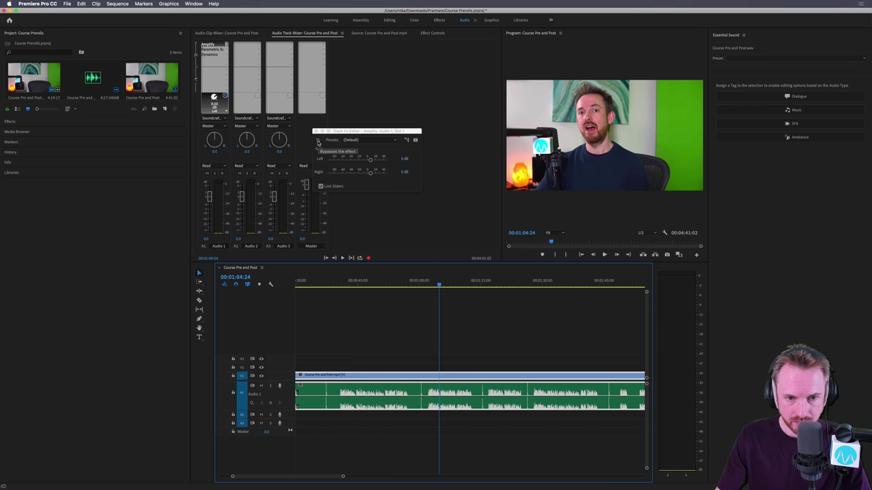
left_click(318, 142)
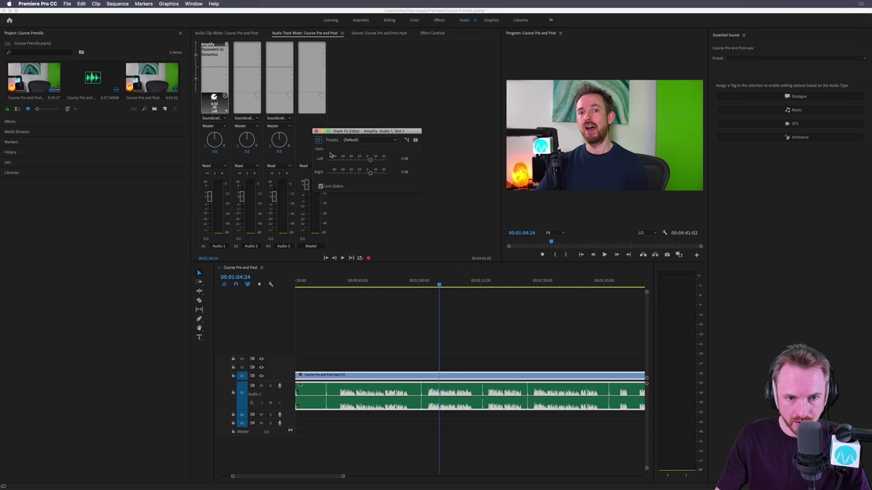
key("space")
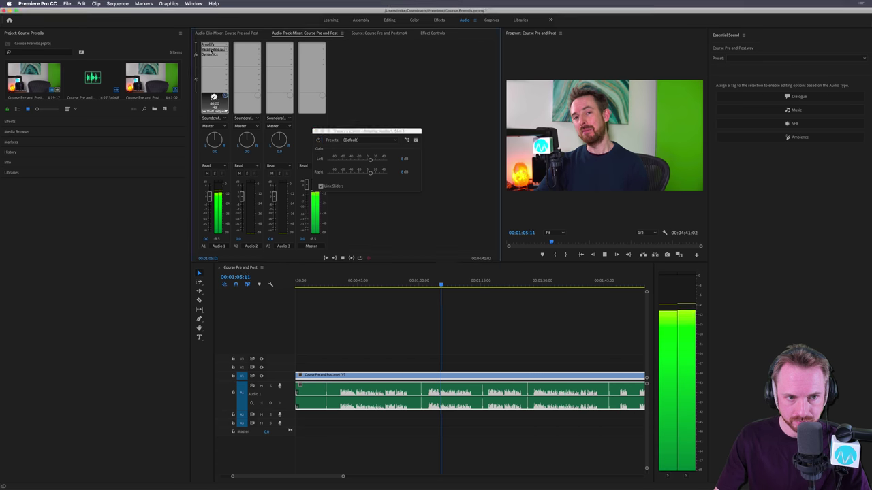
double_click(213, 49)
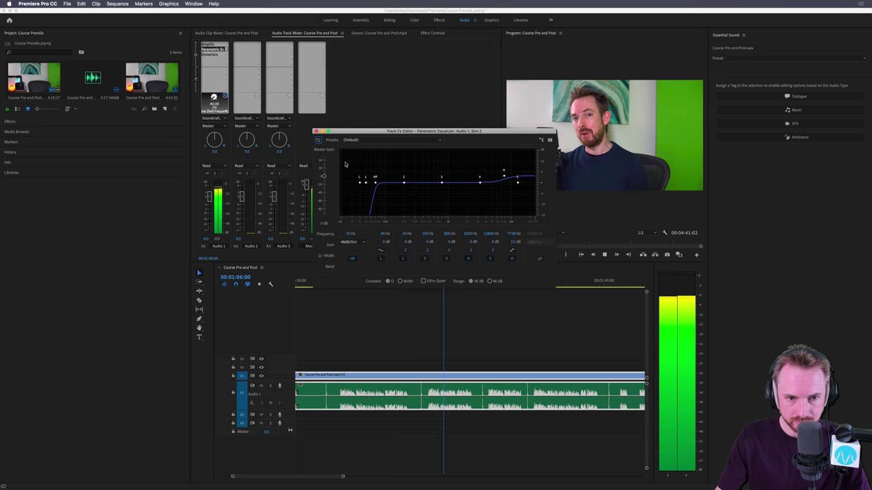
left_click(206, 55)
double_click(212, 54)
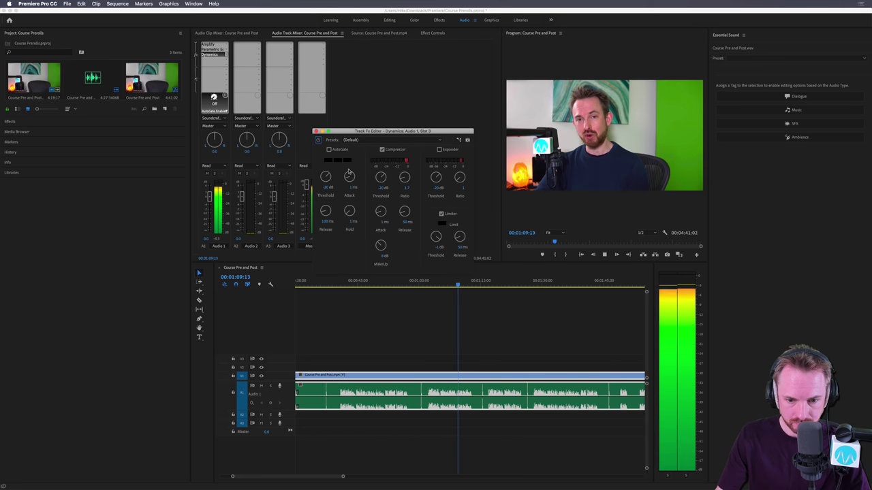
key("space")
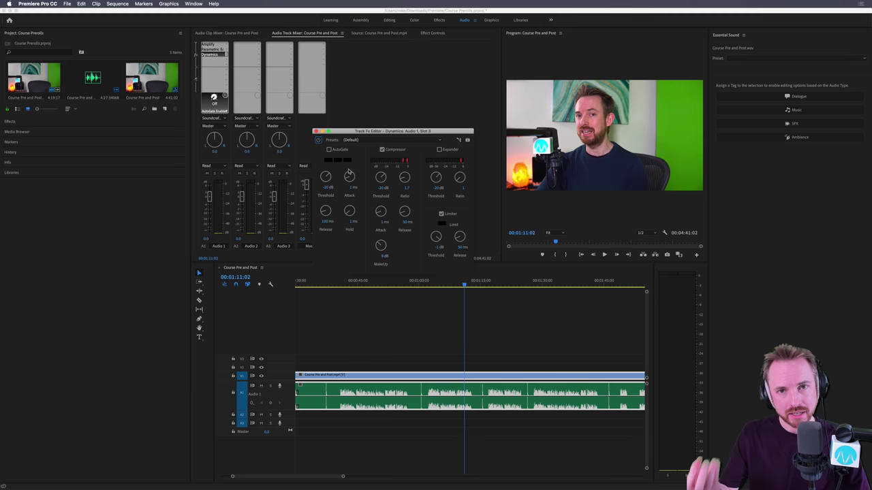